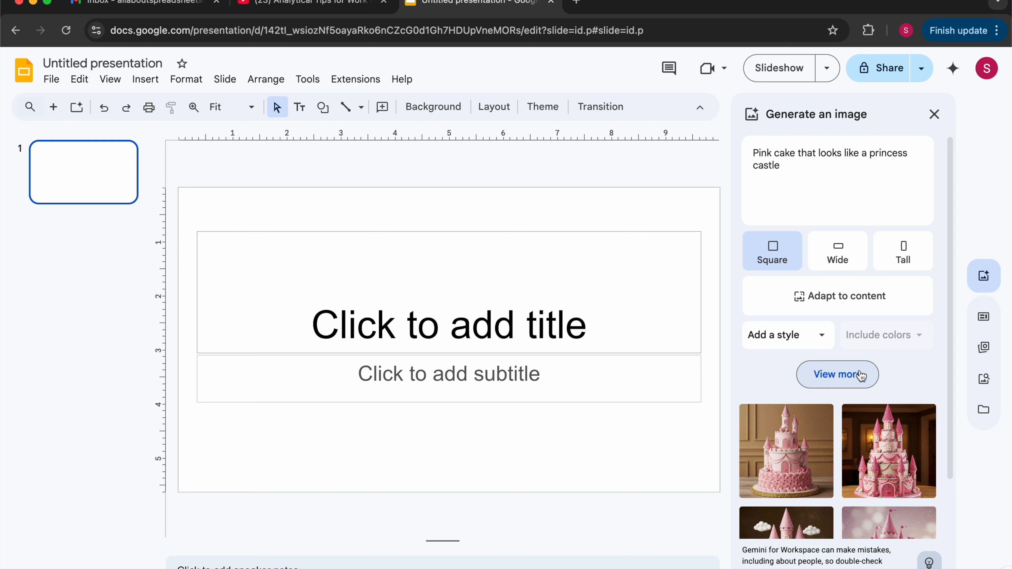
Generate more square images for the "Pink cake that looks like a princess castle" prompt and look through all the results
{"action": "scroll", "coordinate": [860, 376], "scroll_direction": "down", "scroll_amount": 3}
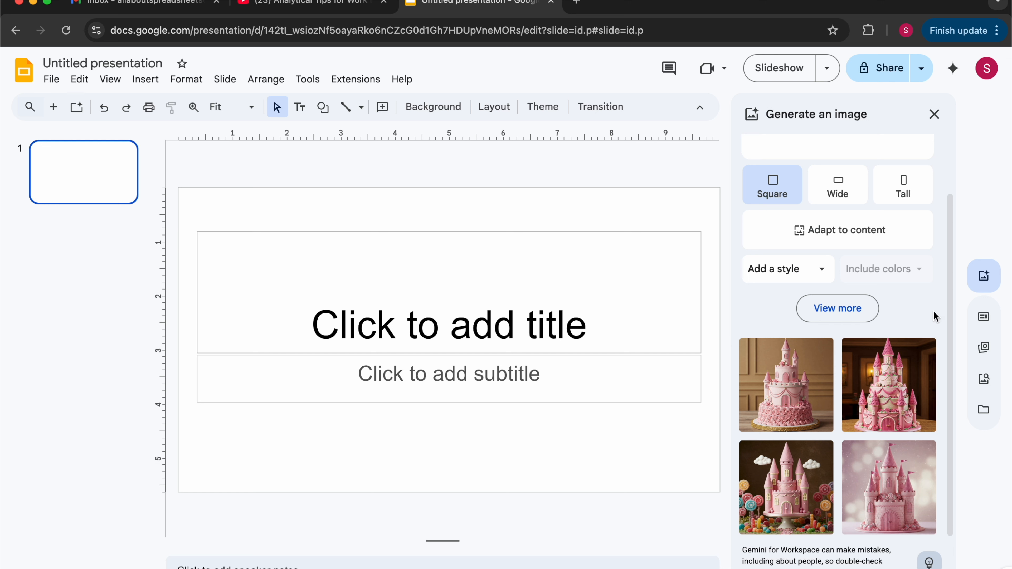
{"action": "left_click", "coordinate": [845, 317]}
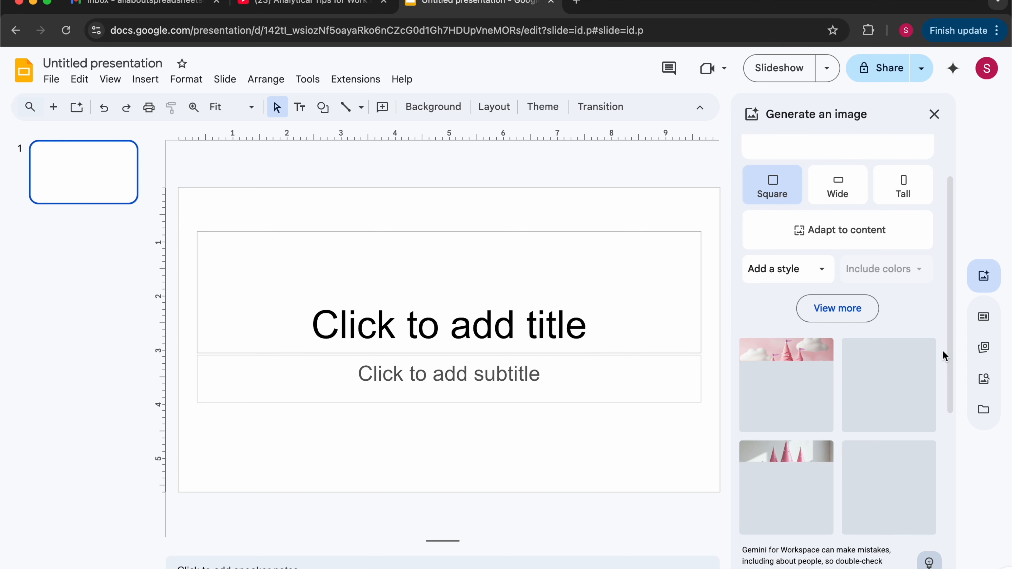
{"action": "scroll", "coordinate": [918, 390], "scroll_direction": "down", "scroll_amount": 5}
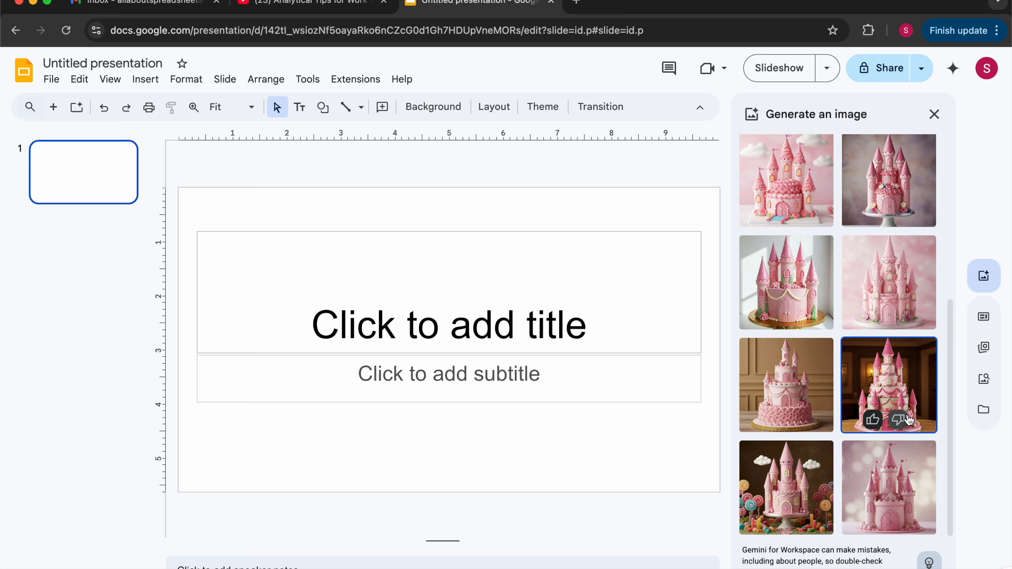
{"action": "scroll", "coordinate": [908, 419], "scroll_direction": "up", "scroll_amount": 1}
{"action": "scroll", "coordinate": [908, 417], "scroll_direction": "down", "scroll_amount": 1}
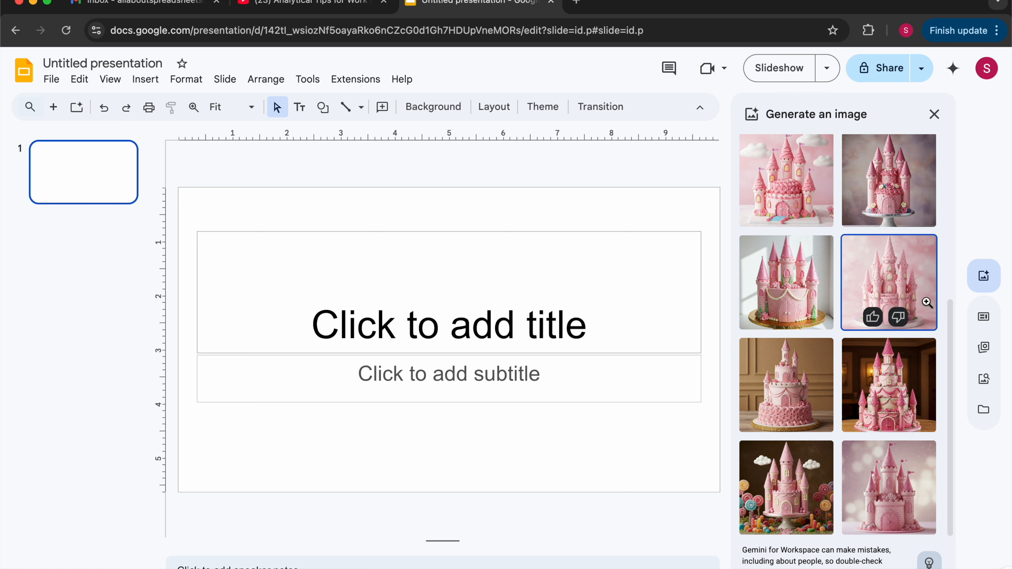
{"action": "scroll", "coordinate": [926, 302], "scroll_direction": "up", "scroll_amount": 3}
{"action": "scroll", "coordinate": [926, 302], "scroll_direction": "down", "scroll_amount": 1}
{"action": "scroll", "coordinate": [926, 302], "scroll_direction": "down", "scroll_amount": 1}
{"action": "scroll", "coordinate": [927, 302], "scroll_direction": "up", "scroll_amount": 3}
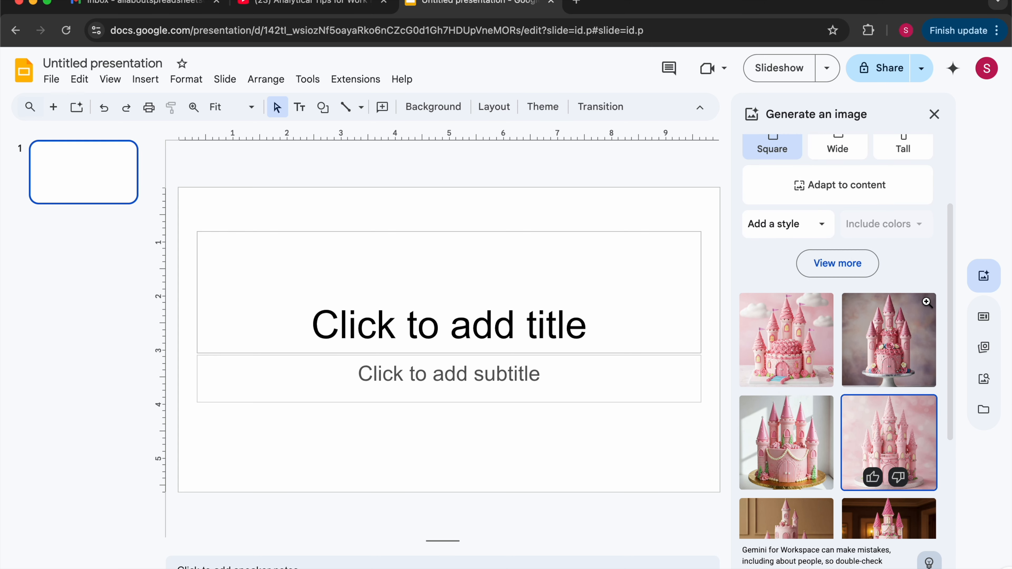
Preview each of the eight square castle cake images in turn, ending back at the first one
{"action": "left_click", "coordinate": [785, 332]}
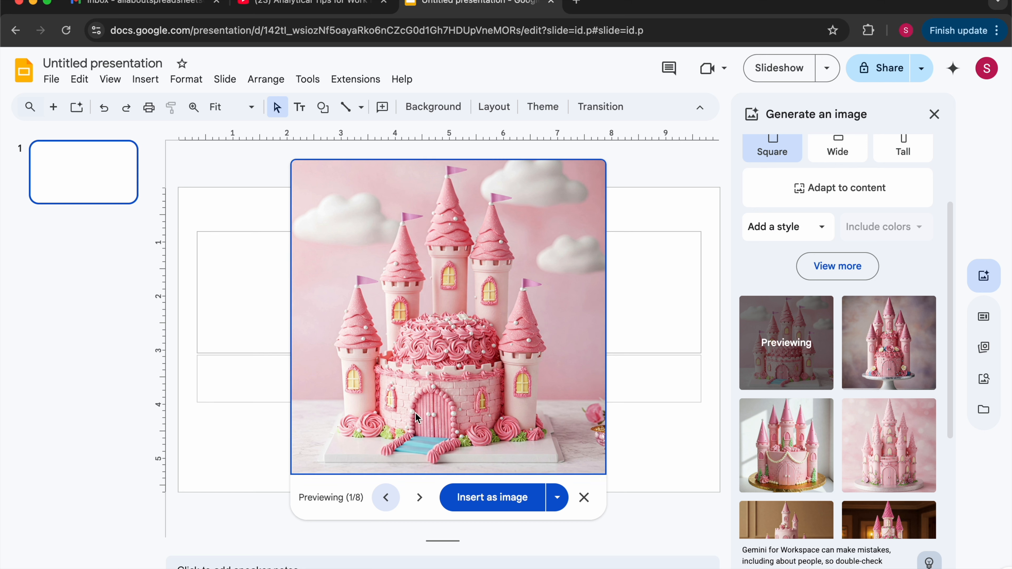
{"action": "left_click", "coordinate": [419, 498]}
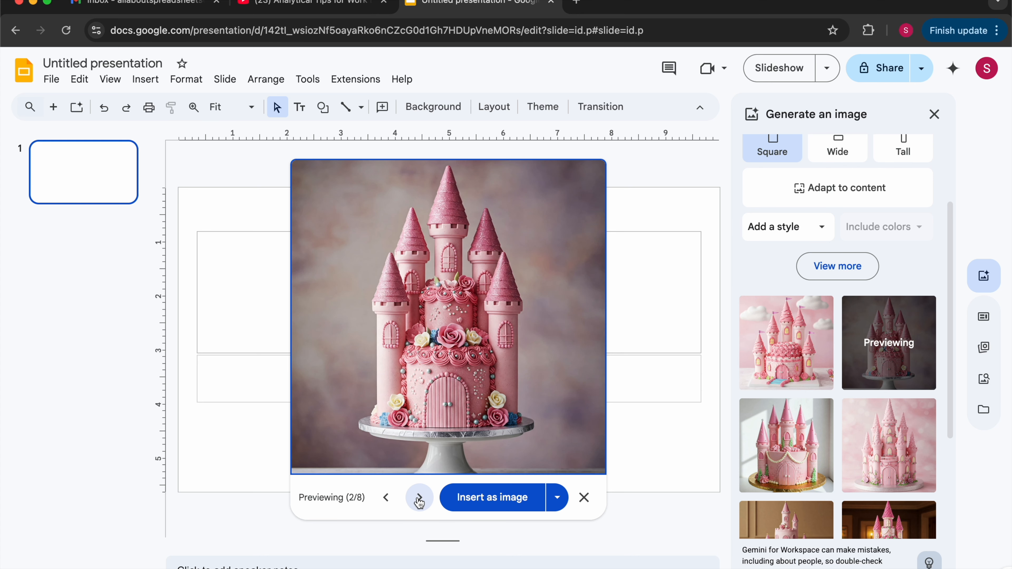
{"action": "left_click", "coordinate": [419, 498]}
{"action": "left_click", "coordinate": [419, 499]}
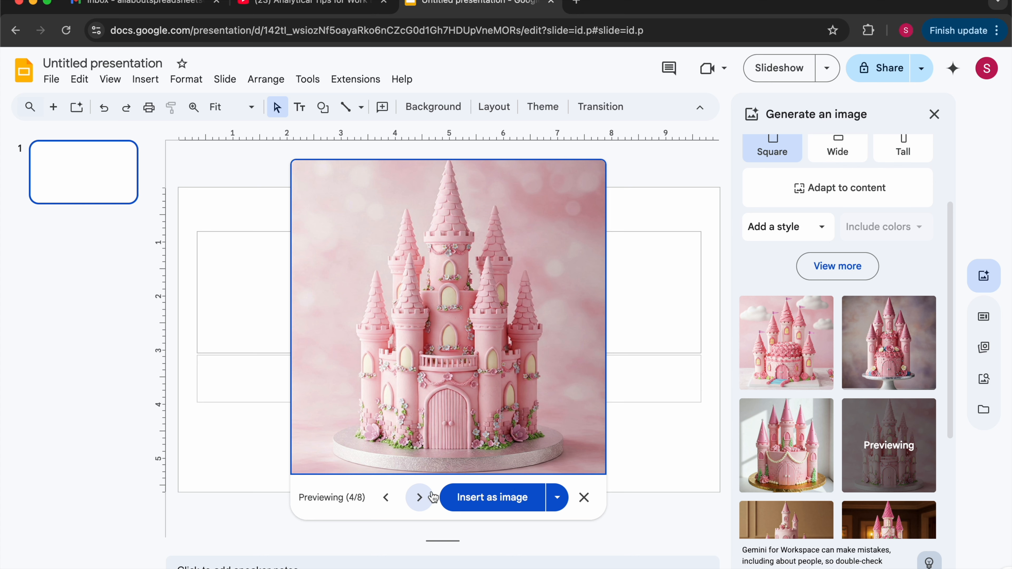
{"action": "left_click", "coordinate": [420, 498]}
{"action": "left_click", "coordinate": [422, 499]}
{"action": "left_click", "coordinate": [421, 499]}
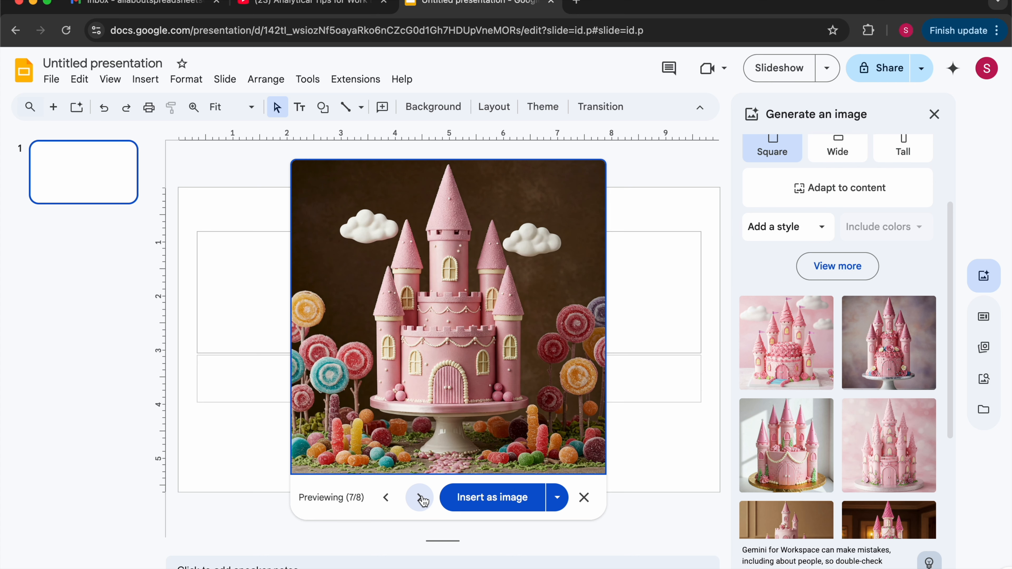
{"action": "left_click", "coordinate": [421, 499]}
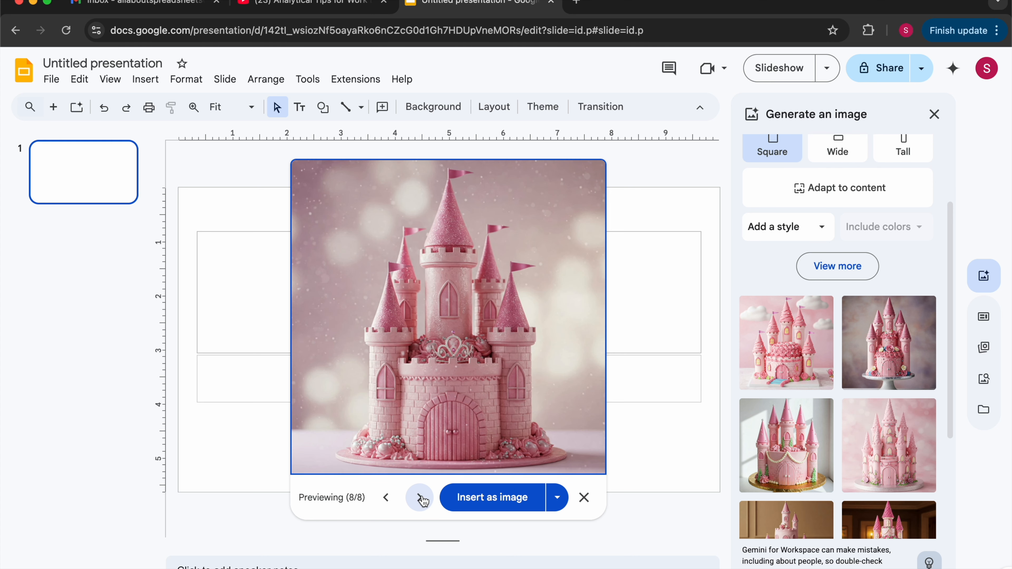
{"action": "left_click", "coordinate": [422, 499]}
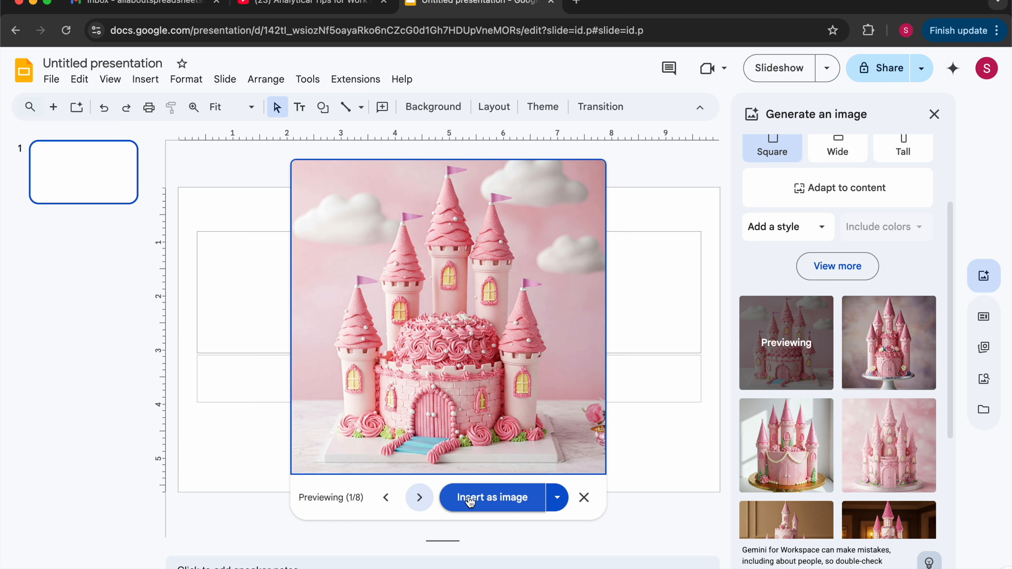
Insert the first castle cake image on the slide as an image and delete the empty title and subtitle placeholders
{"action": "left_click", "coordinate": [559, 501]}
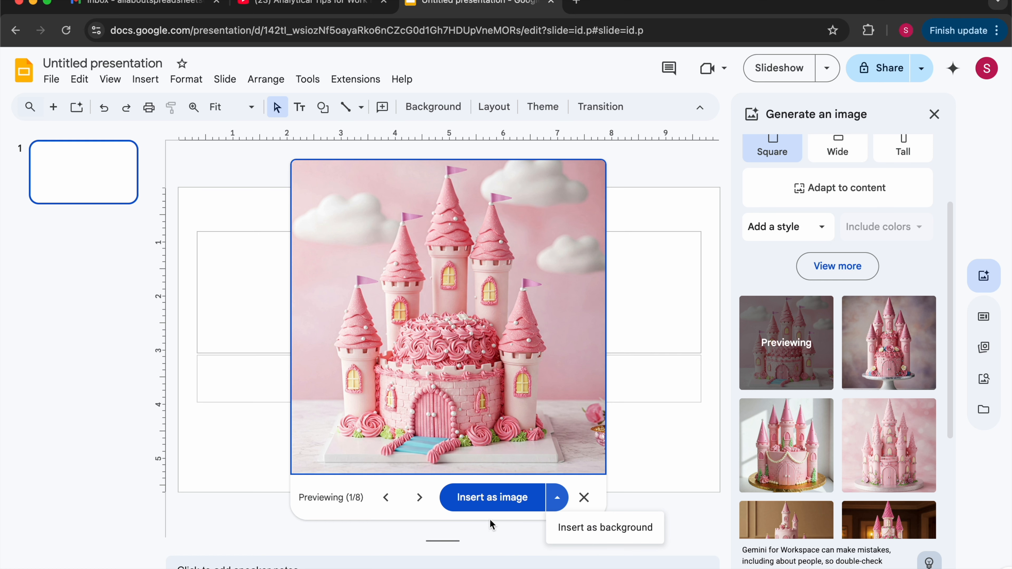
{"action": "left_click", "coordinate": [497, 507]}
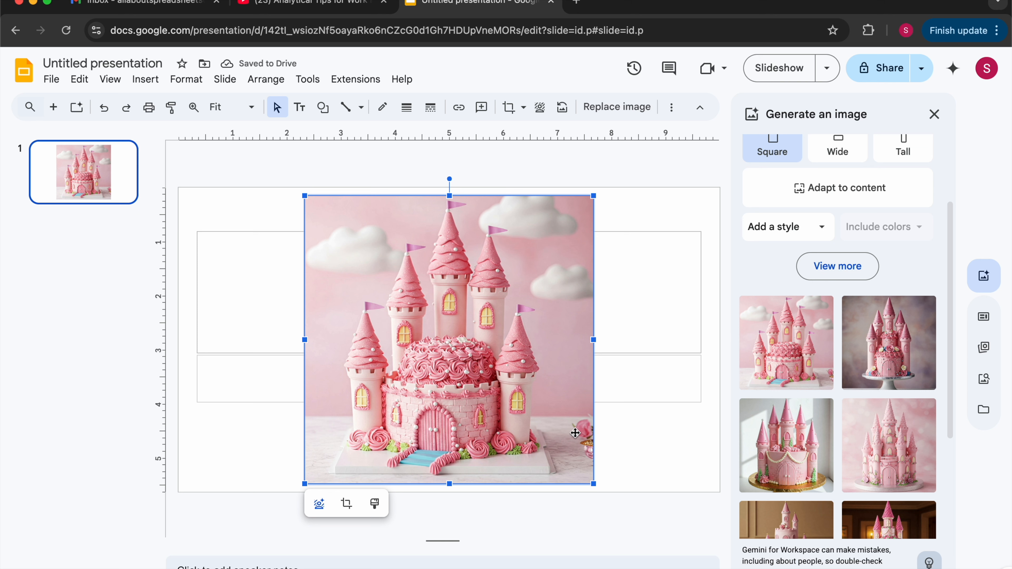
{"action": "left_click_drag", "start_coordinate": [658, 431], "coordinate": [646, 226]}
{"action": "key", "text": "Delete"}
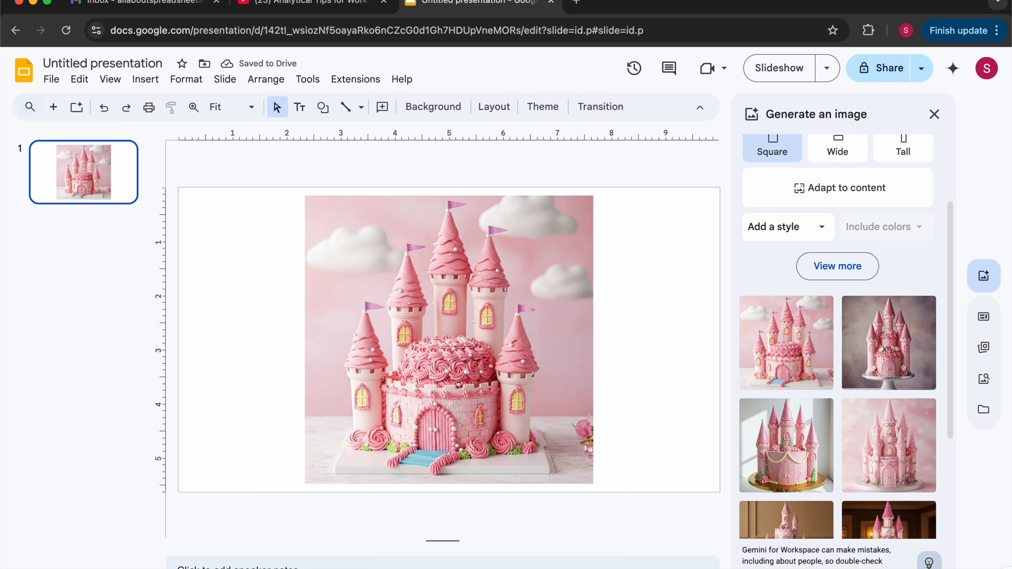
Undo the placeholder deletion and the image insertion, and clear the slide's empty title and subtitle placeholders
{"action": "key", "text": "super+z"}
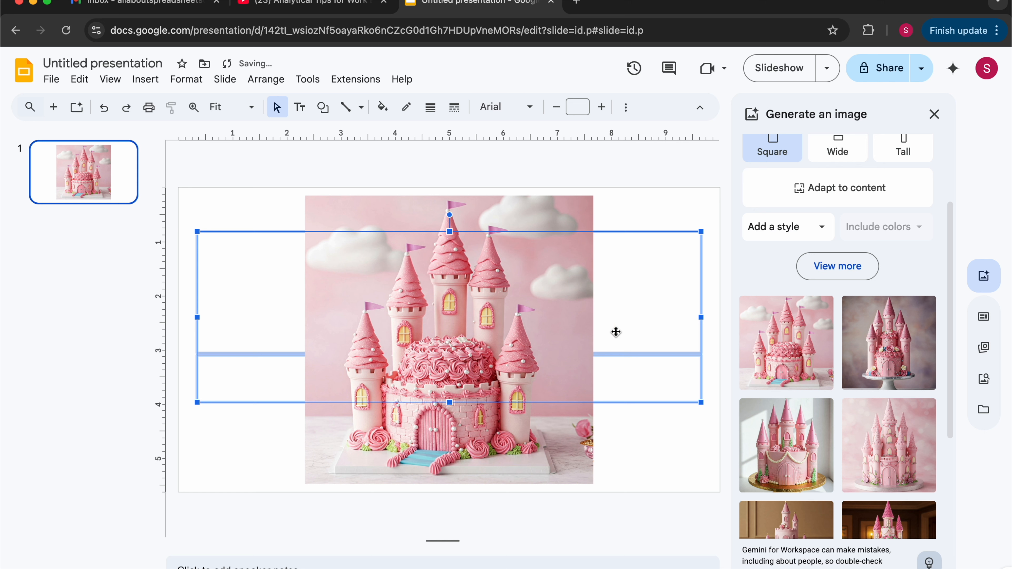
{"action": "key", "text": "super+z"}
{"action": "left_click_drag", "start_coordinate": [635, 419], "coordinate": [594, 211]}
{"action": "key", "text": "BackSpace"}
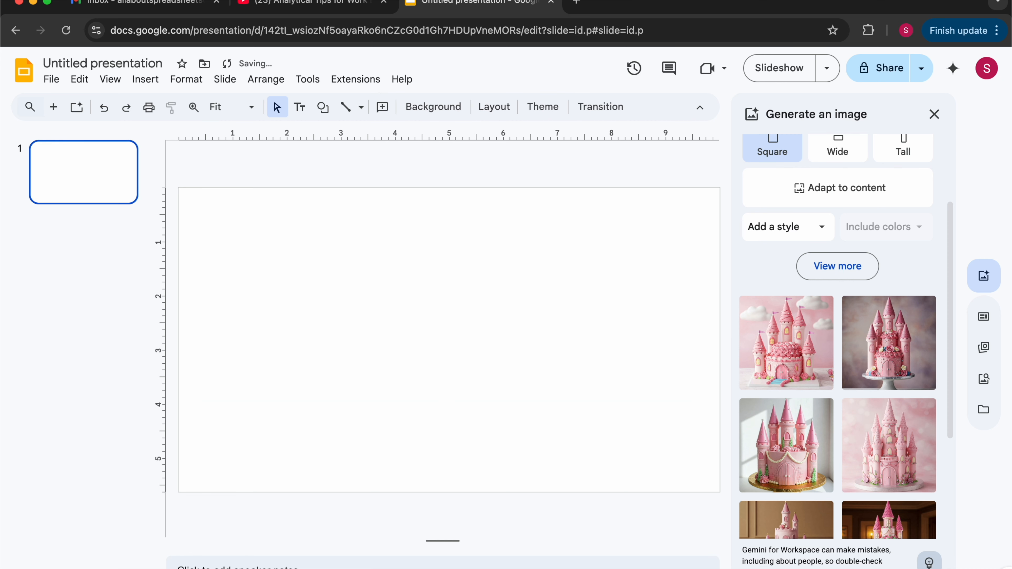
Try the first square castle cake image as the slide background and undo the insertion
{"action": "left_click", "coordinate": [779, 339]}
{"action": "left_click", "coordinate": [561, 501]}
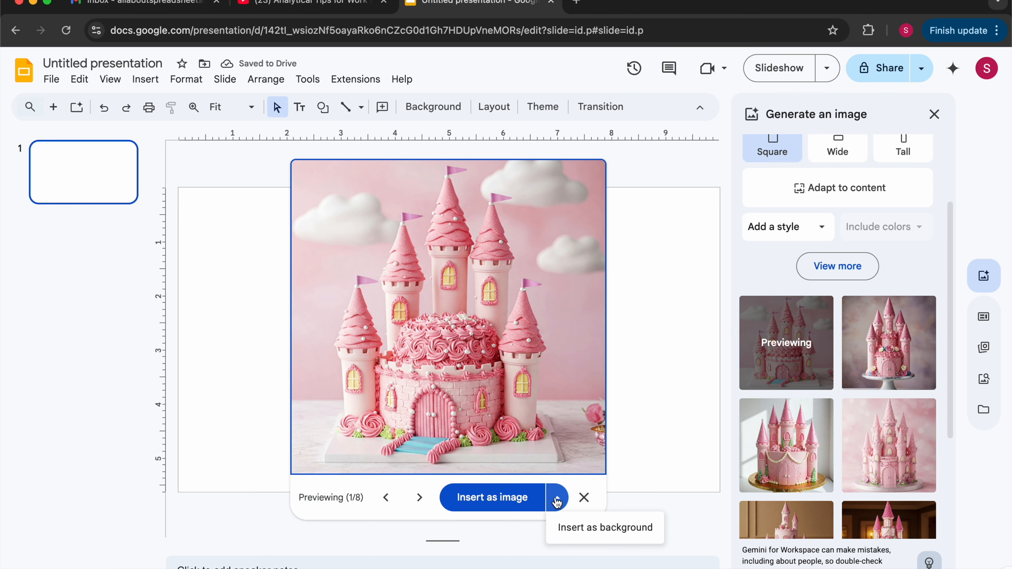
{"action": "left_click", "coordinate": [591, 532]}
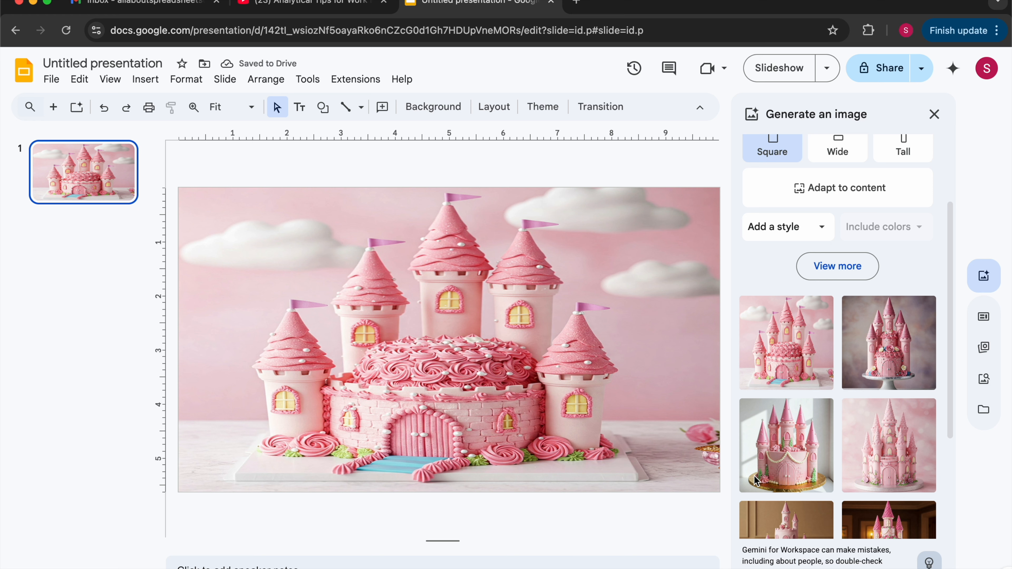
{"action": "scroll", "coordinate": [787, 446], "scroll_direction": "up", "scroll_amount": 1}
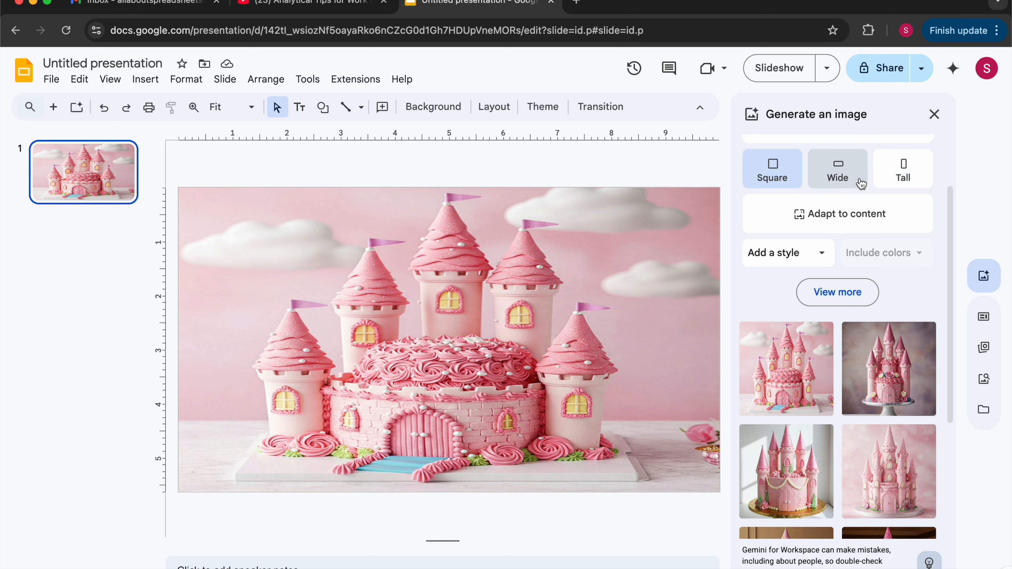
{"action": "key", "text": "ctrl+z"}
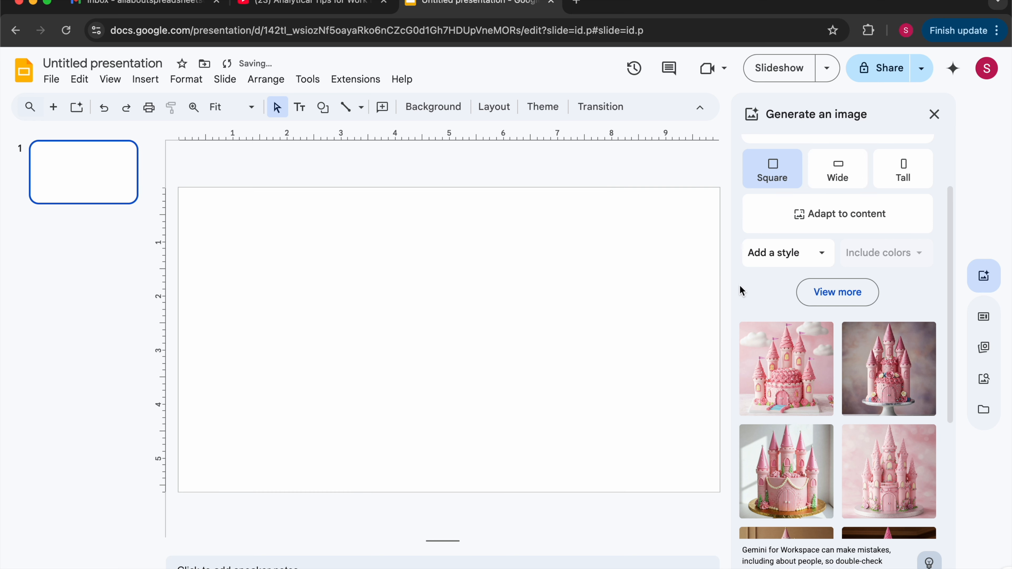
Create a new set of images from the same princess castle cake prompt in the Wide format
{"action": "scroll", "coordinate": [757, 279], "scroll_direction": "up", "scroll_amount": 1}
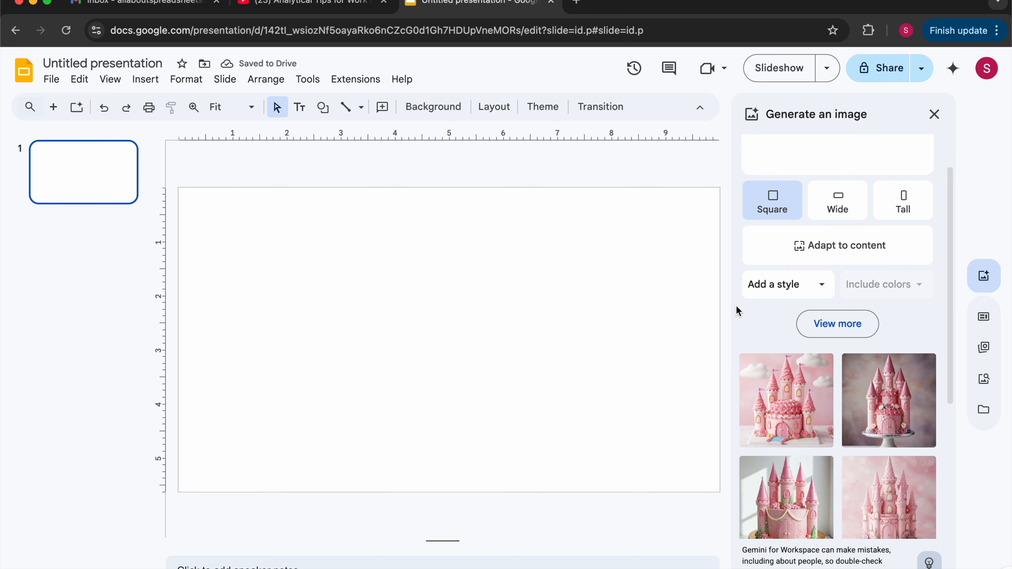
{"action": "scroll", "coordinate": [830, 205], "scroll_direction": "up", "scroll_amount": 2}
{"action": "left_click", "coordinate": [835, 260]}
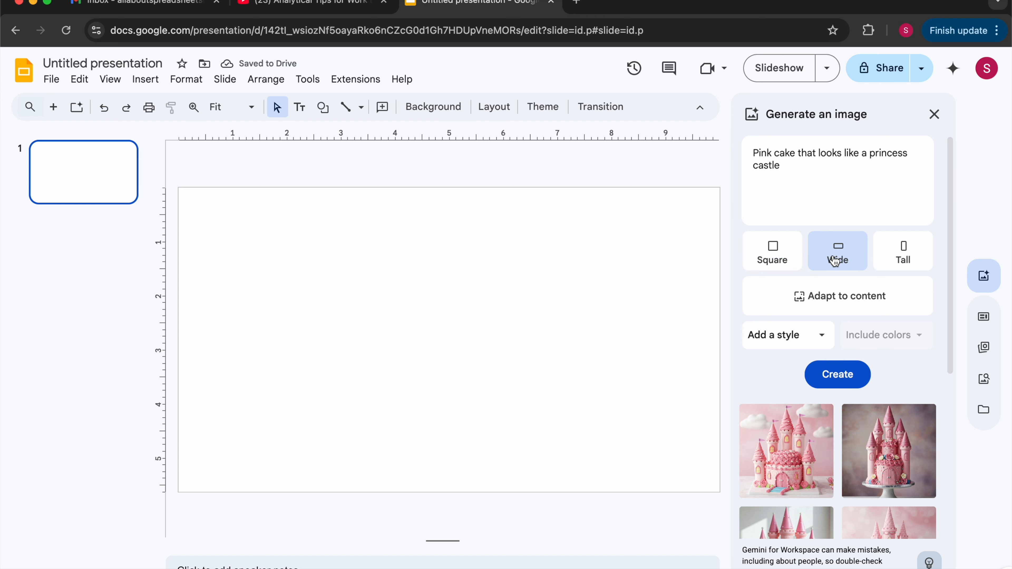
{"action": "left_click", "coordinate": [843, 379]}
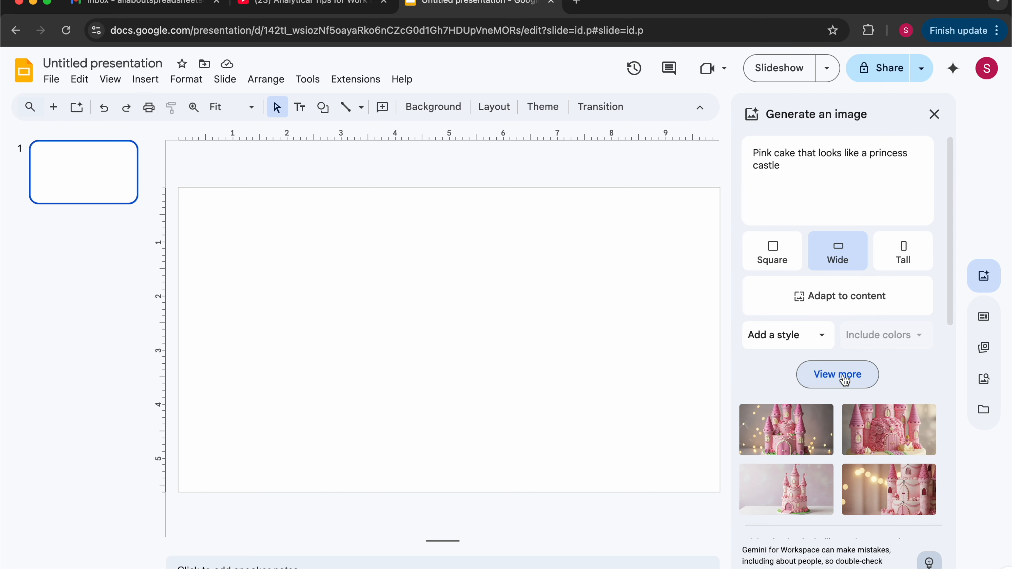
Compare the new wide castle cake images with the earlier square ones in the generated results
{"action": "scroll", "coordinate": [876, 373], "scroll_direction": "down", "scroll_amount": 1}
{"action": "scroll", "coordinate": [881, 370], "scroll_direction": "down", "scroll_amount": 3}
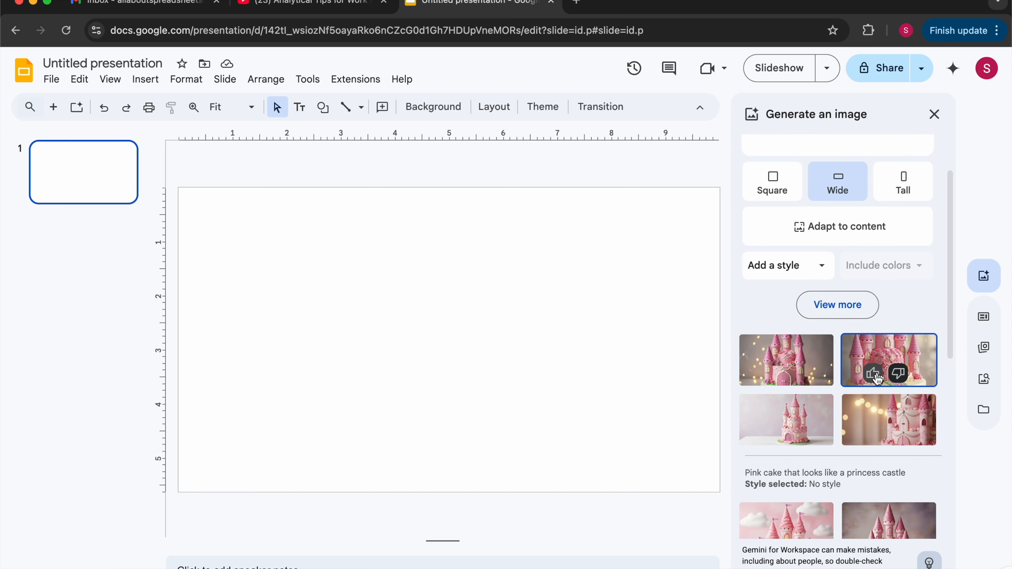
{"action": "scroll", "coordinate": [856, 399], "scroll_direction": "down", "scroll_amount": 6}
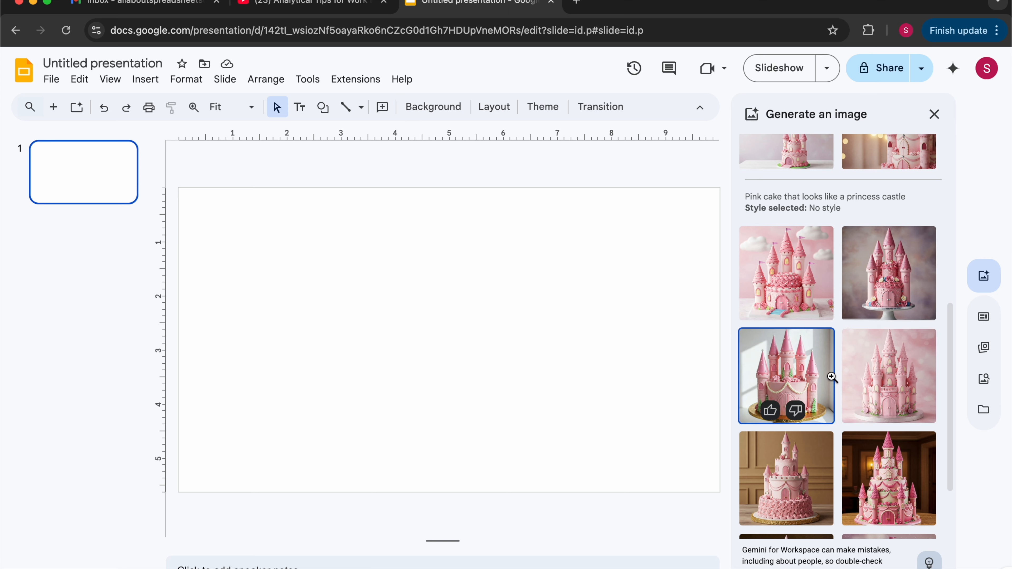
{"action": "scroll", "coordinate": [831, 377], "scroll_direction": "down", "scroll_amount": 3}
{"action": "scroll", "coordinate": [831, 377], "scroll_direction": "up", "scroll_amount": 3}
{"action": "scroll", "coordinate": [831, 376], "scroll_direction": "up", "scroll_amount": 6}
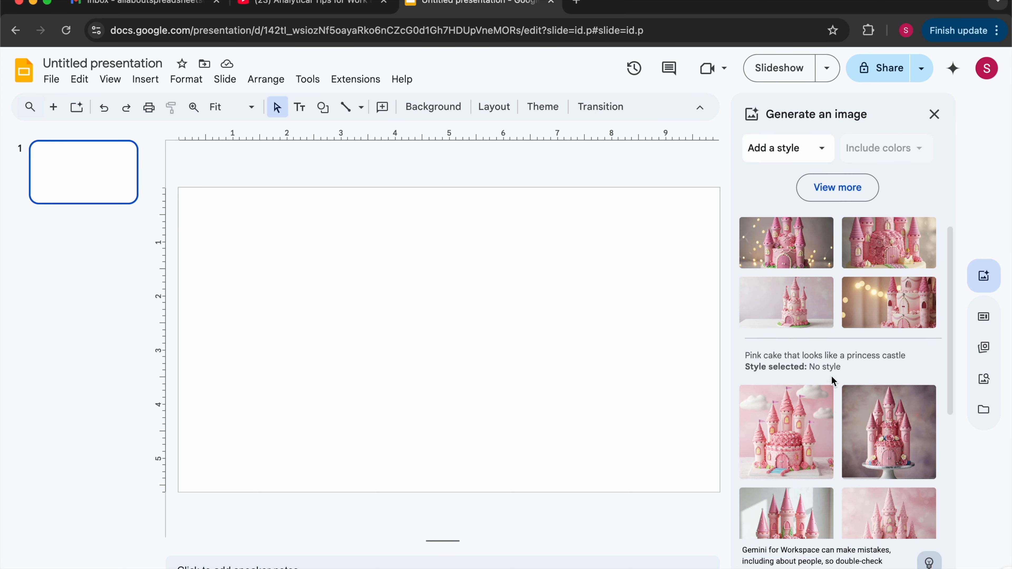
{"action": "scroll", "coordinate": [843, 321], "scroll_direction": "up", "scroll_amount": 1}
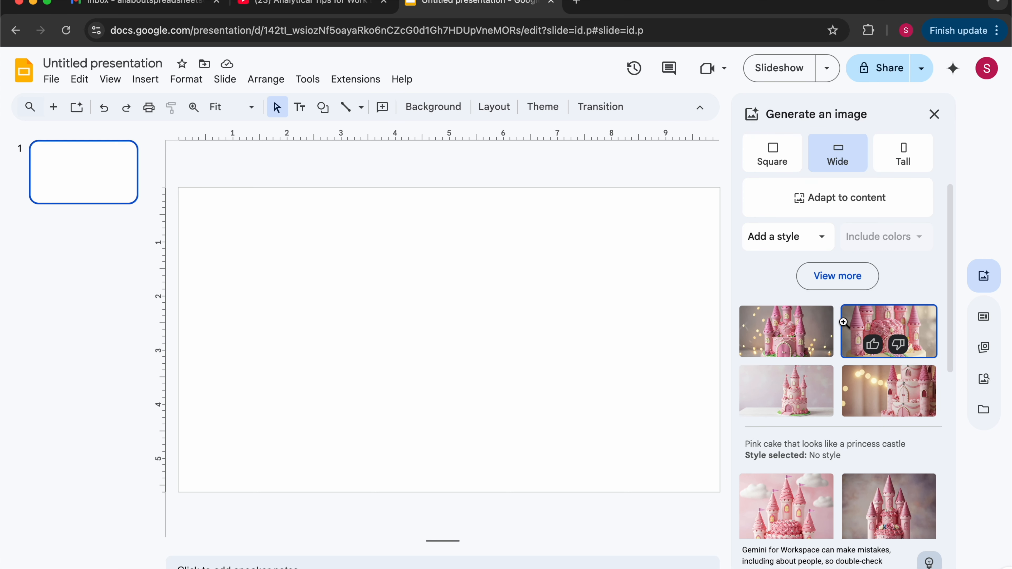
{"action": "scroll", "coordinate": [836, 411], "scroll_direction": "down", "scroll_amount": 10}
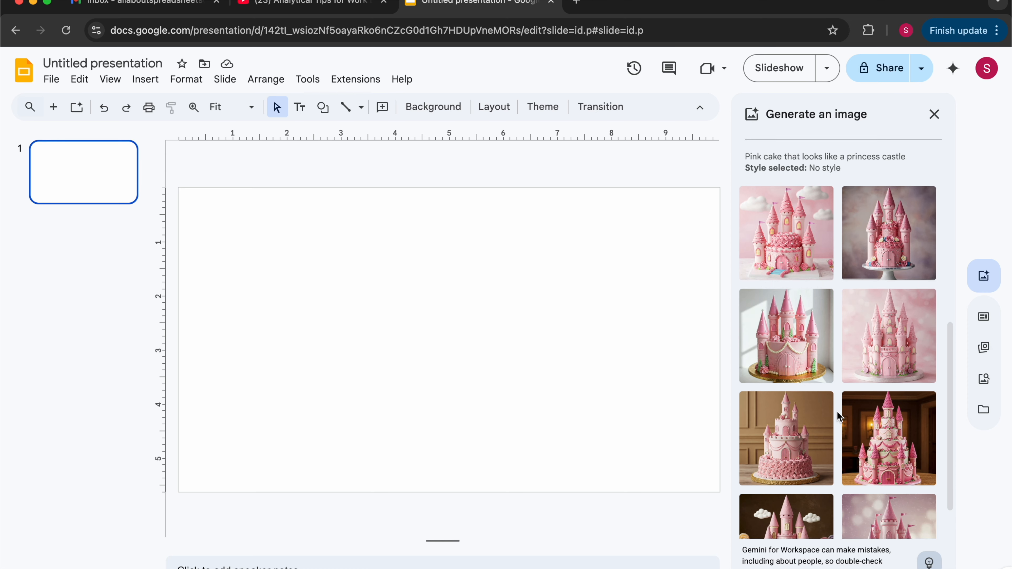
{"action": "scroll", "coordinate": [836, 411], "scroll_direction": "up", "scroll_amount": 10}
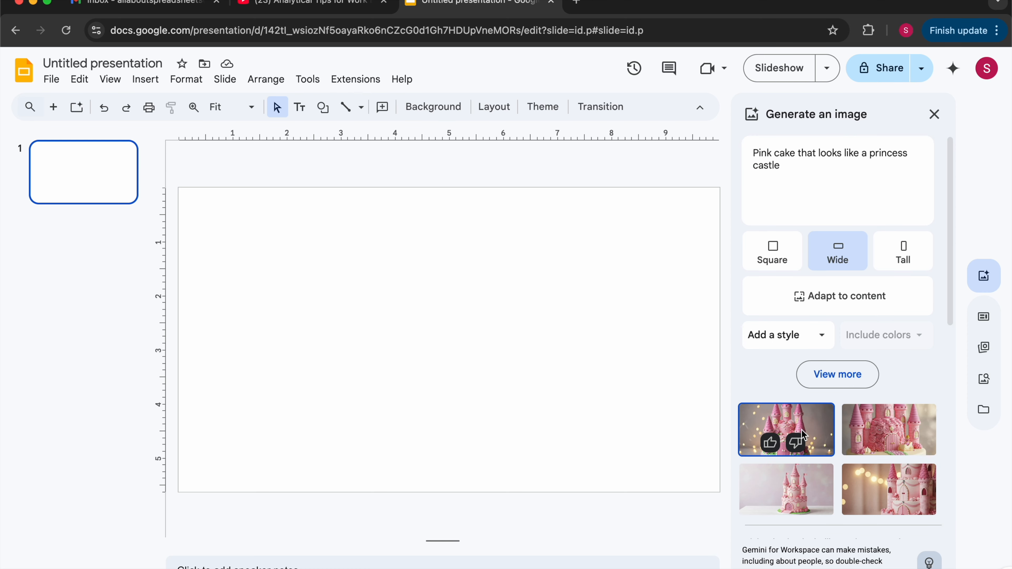
Preview the four wide castle cake images and insert the third one as the slide background
{"action": "left_click", "coordinate": [813, 423]}
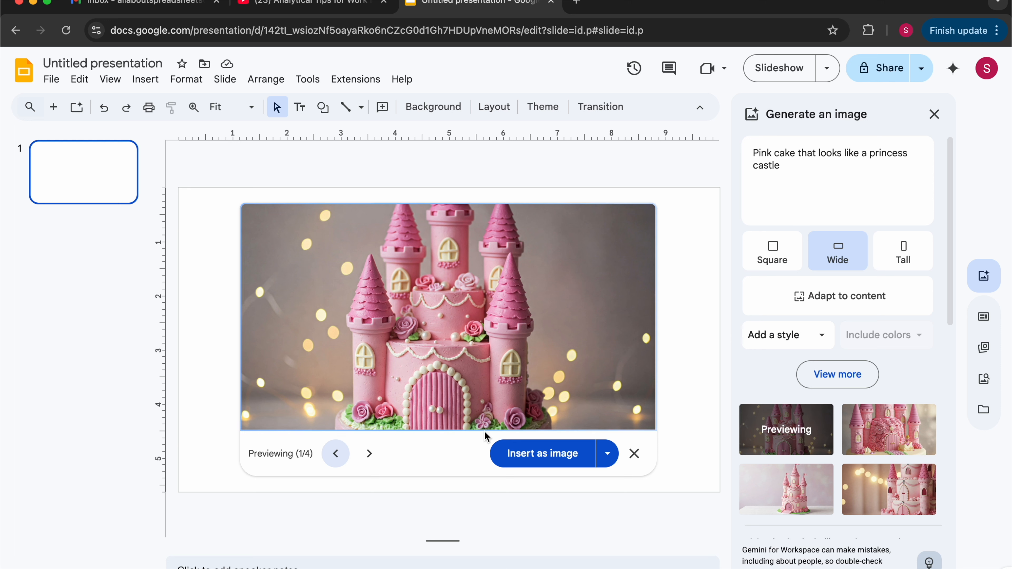
{"action": "left_click", "coordinate": [375, 452]}
{"action": "left_click", "coordinate": [376, 454]}
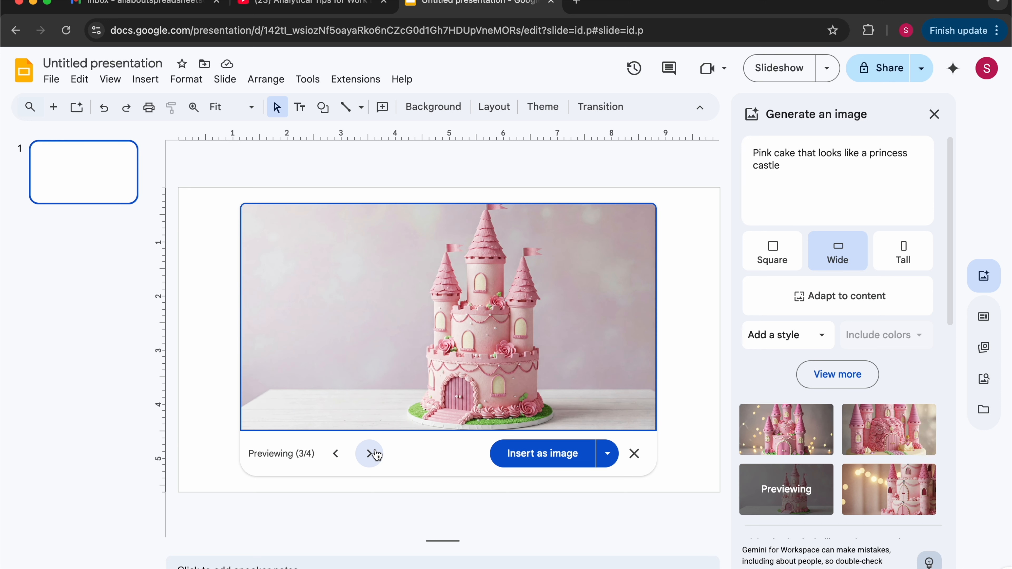
{"action": "left_click", "coordinate": [376, 454]}
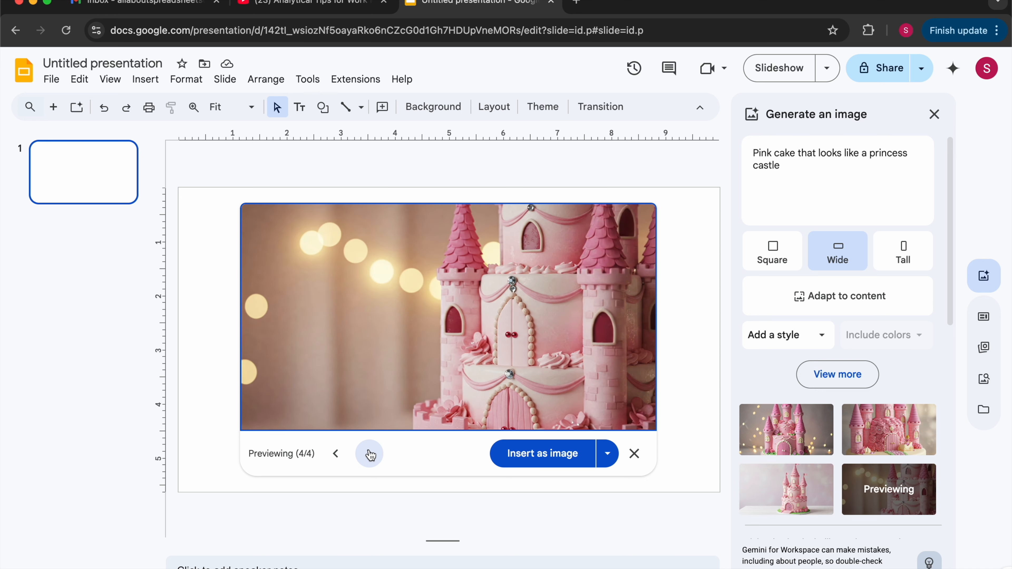
{"action": "left_click", "coordinate": [371, 454]}
{"action": "left_click", "coordinate": [371, 455]}
{"action": "left_click", "coordinate": [370, 454]}
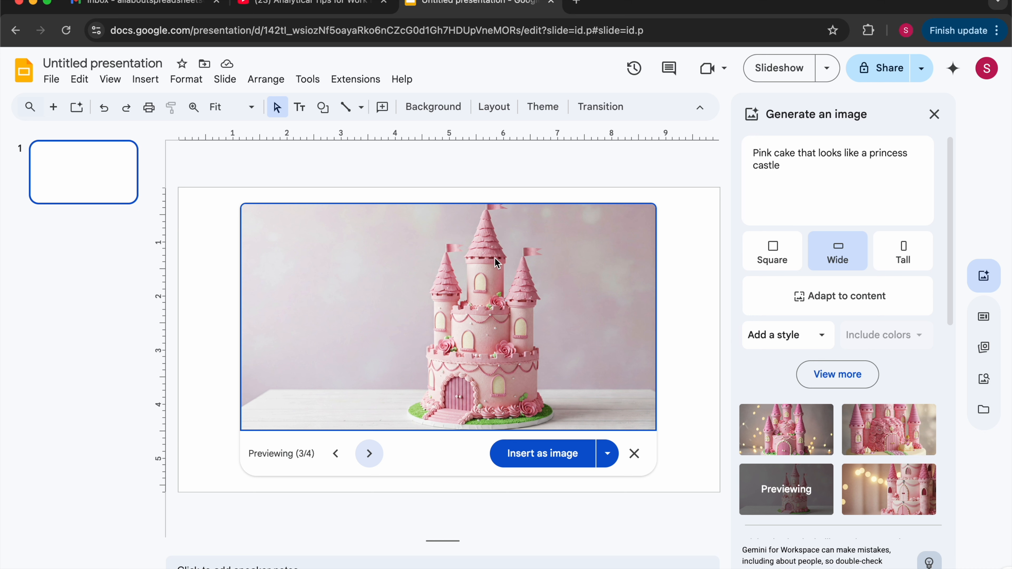
{"action": "left_click", "coordinate": [607, 453]}
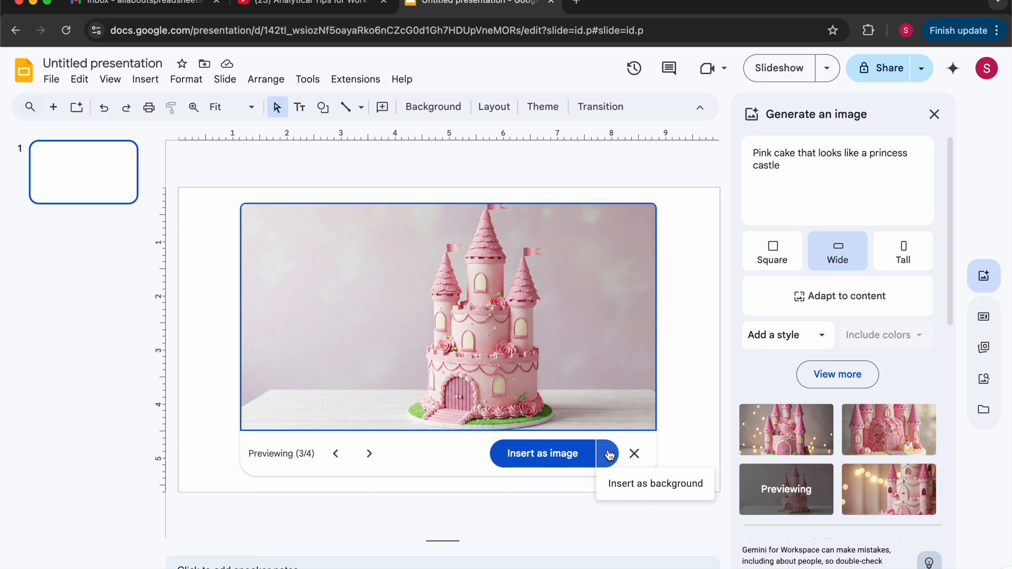
{"action": "left_click", "coordinate": [648, 484]}
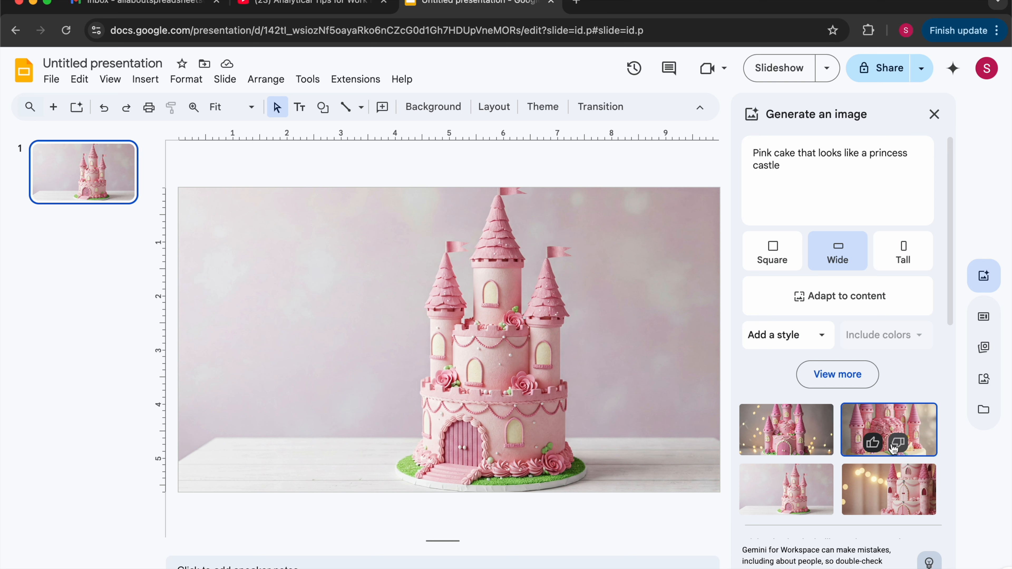
Generate a new set of wide images from the same castle cake prompt in the Vector art style
{"action": "scroll", "coordinate": [892, 443], "scroll_direction": "down", "scroll_amount": 4}
{"action": "scroll", "coordinate": [847, 376], "scroll_direction": "down", "scroll_amount": 8}
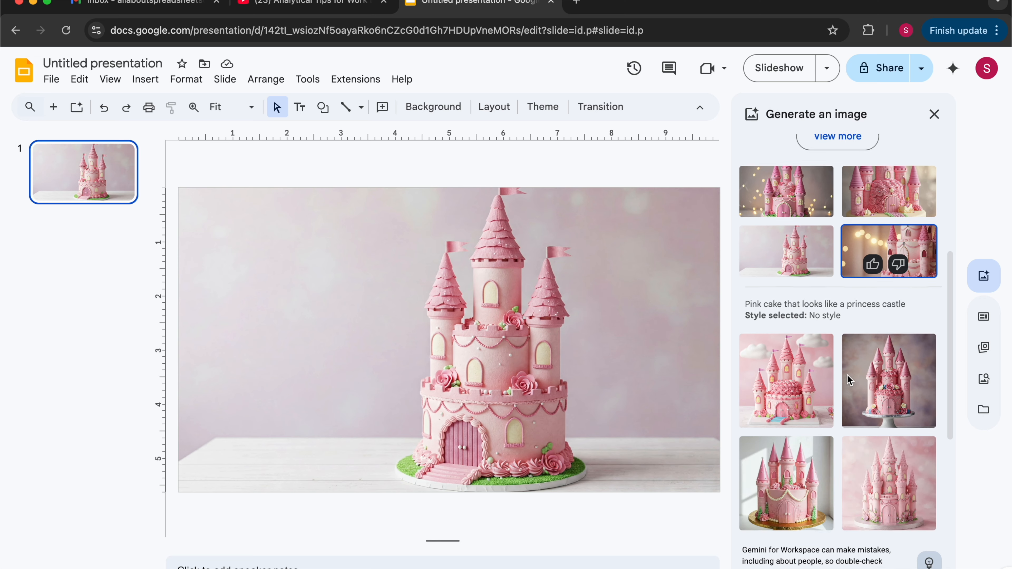
{"action": "scroll", "coordinate": [847, 375], "scroll_direction": "up", "scroll_amount": 10}
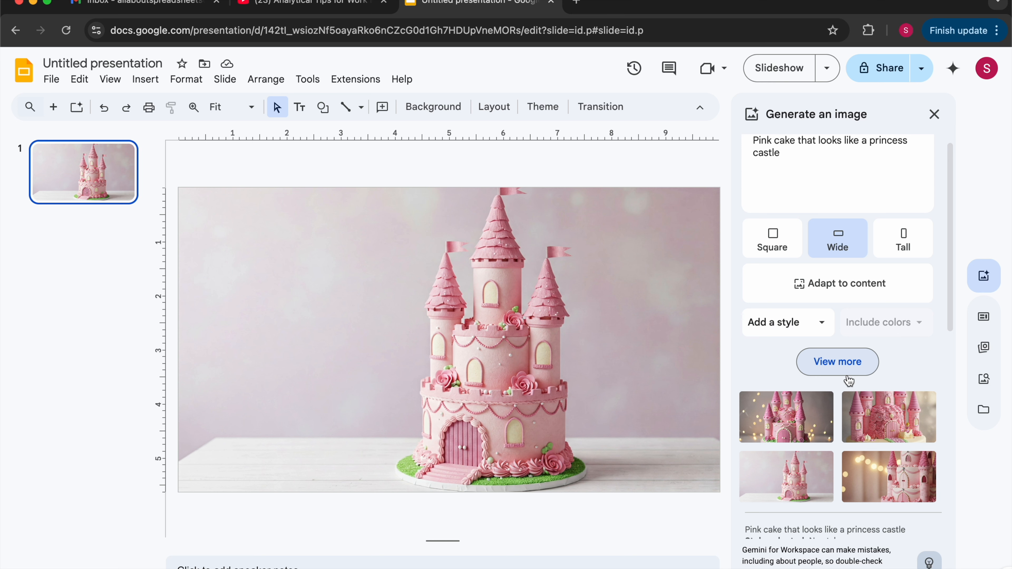
{"action": "scroll", "coordinate": [847, 379], "scroll_direction": "up", "scroll_amount": 1}
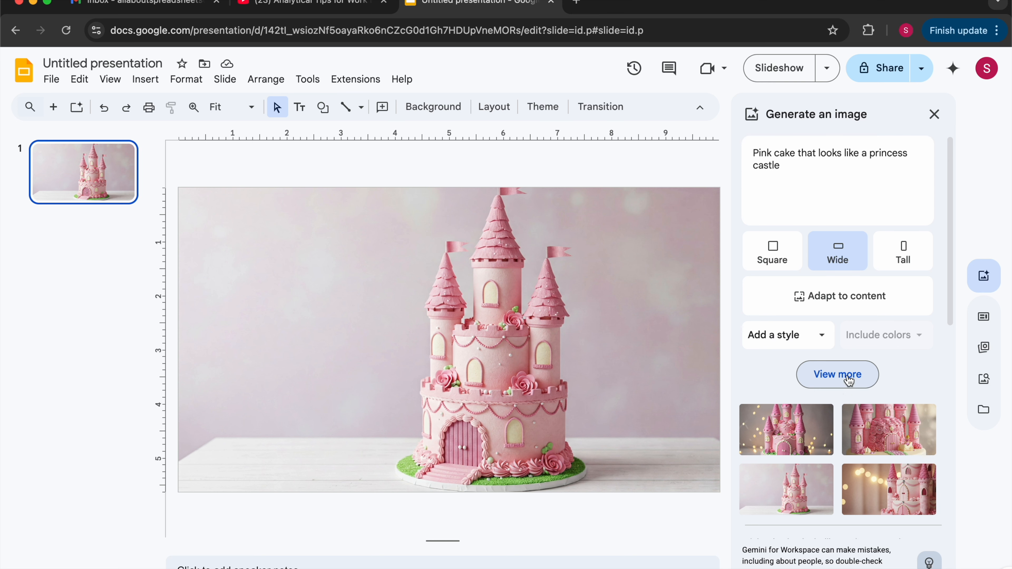
{"action": "left_click", "coordinate": [820, 341]}
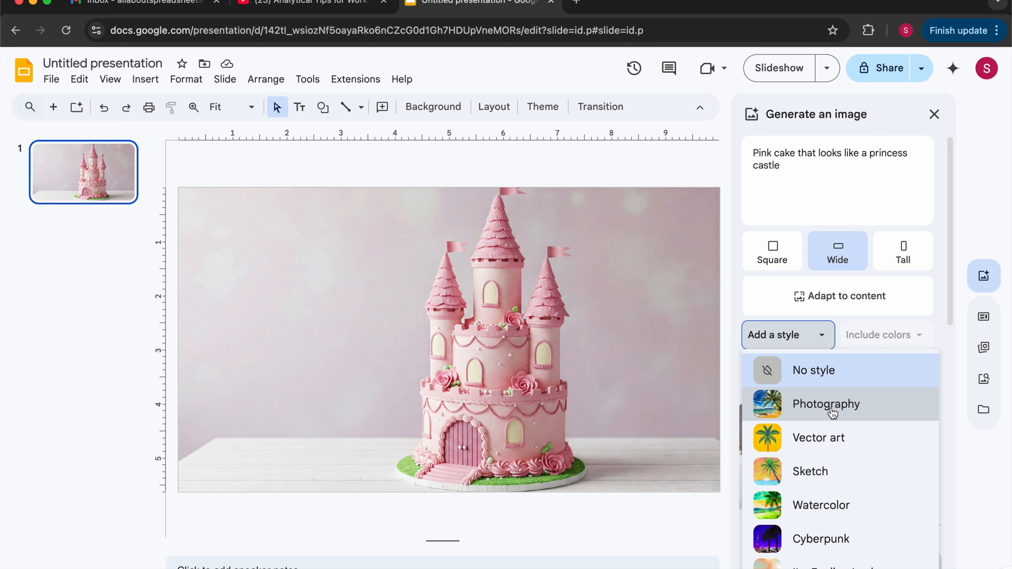
{"action": "left_click", "coordinate": [827, 444]}
{"action": "left_click", "coordinate": [838, 375]}
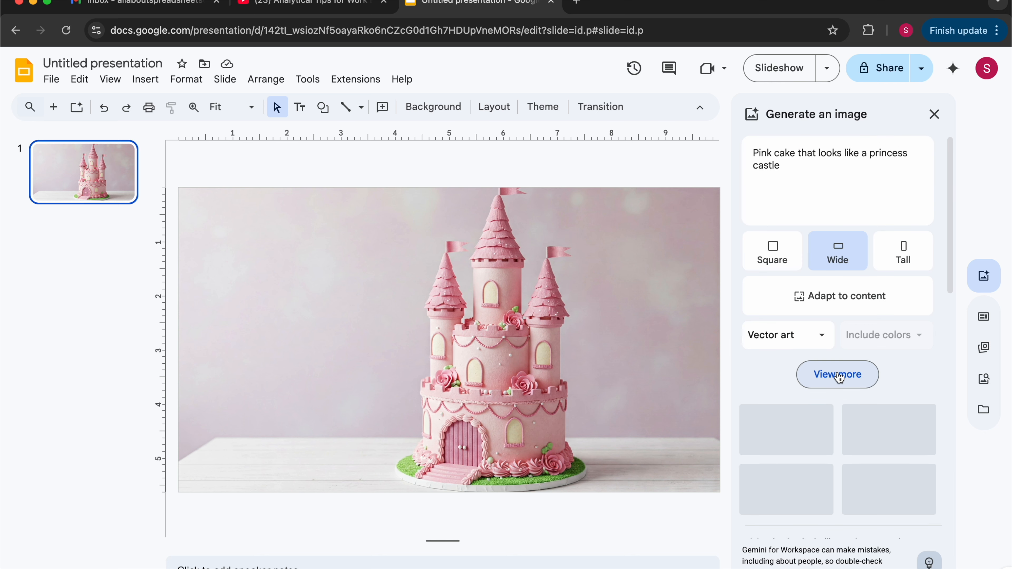
Switch the image format to Square and generate another set of castle cake images in the Vector art style
{"action": "scroll", "coordinate": [873, 356], "scroll_direction": "down", "scroll_amount": 3}
{"action": "scroll", "coordinate": [891, 340], "scroll_direction": "down", "scroll_amount": 7}
{"action": "scroll", "coordinate": [890, 343], "scroll_direction": "down", "scroll_amount": 7}
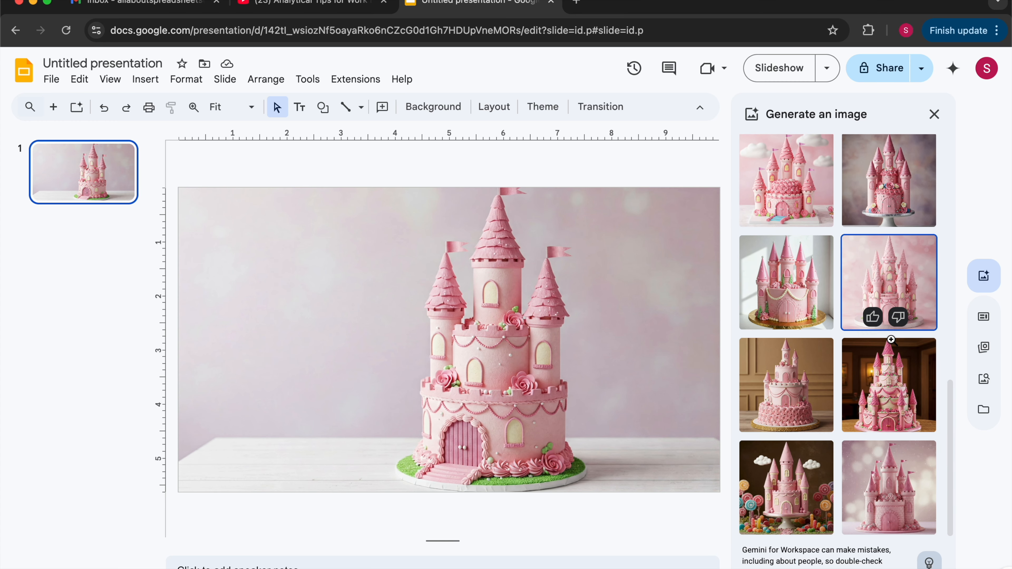
{"action": "scroll", "coordinate": [890, 339], "scroll_direction": "up", "scroll_amount": 10}
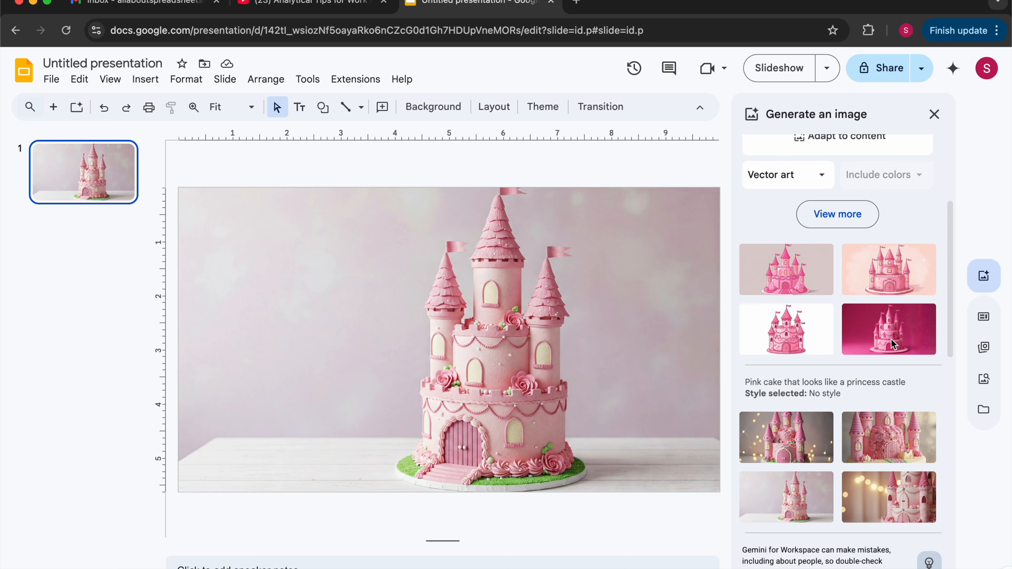
{"action": "scroll", "coordinate": [874, 295], "scroll_direction": "up", "scroll_amount": 4}
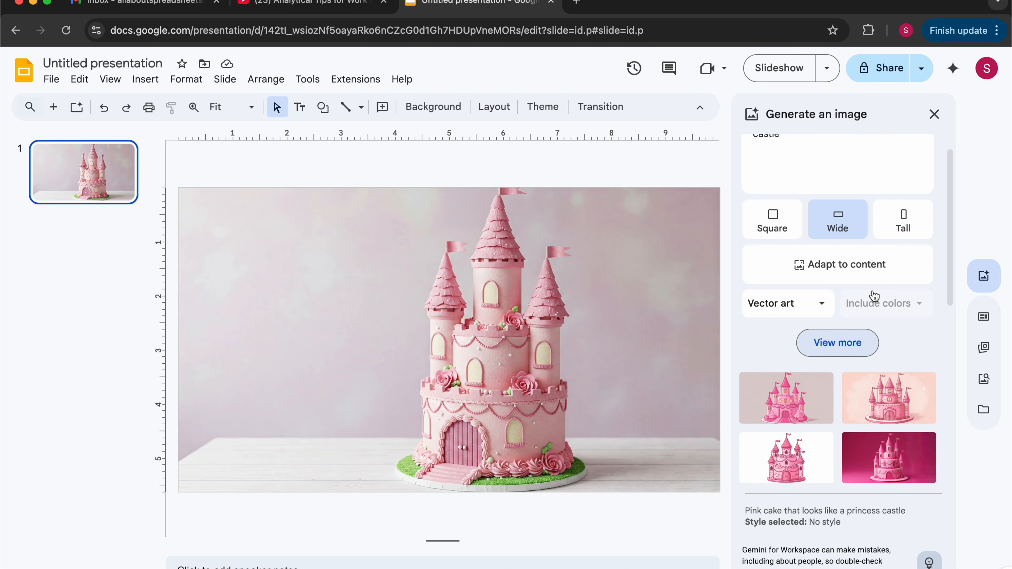
{"action": "scroll", "coordinate": [808, 359], "scroll_direction": "down", "scroll_amount": 2}
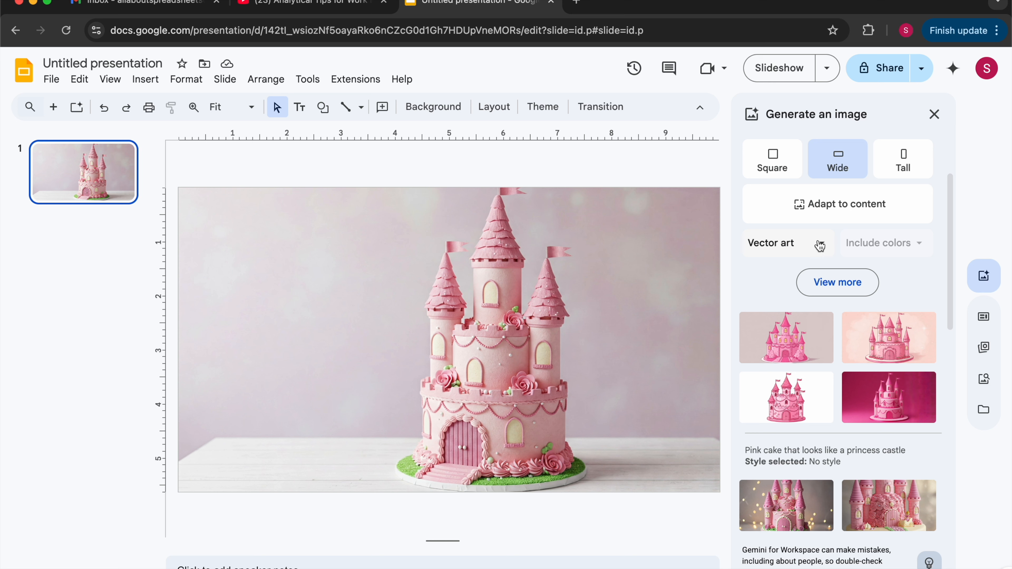
{"action": "left_click", "coordinate": [773, 163]}
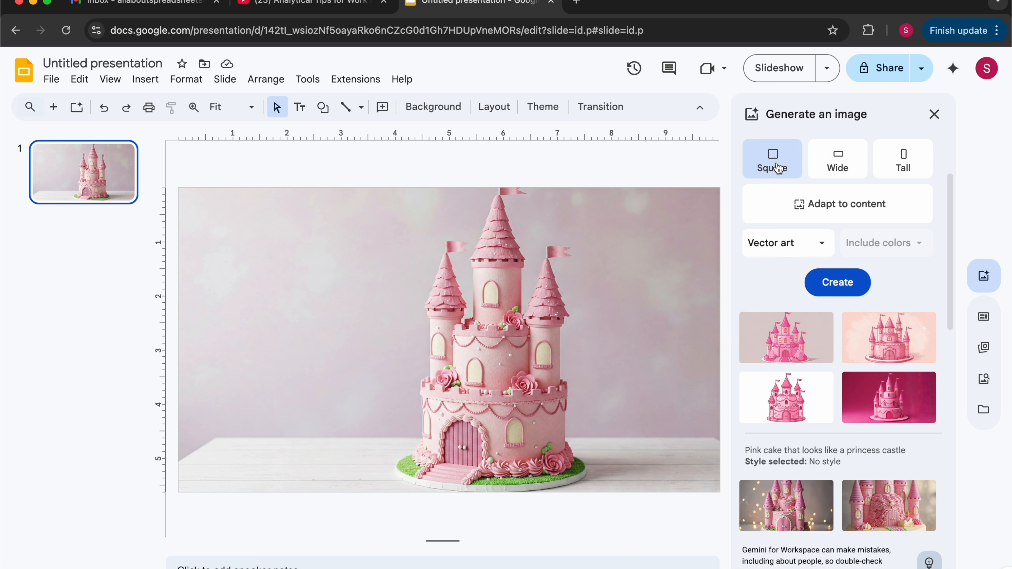
{"action": "left_click", "coordinate": [839, 284]}
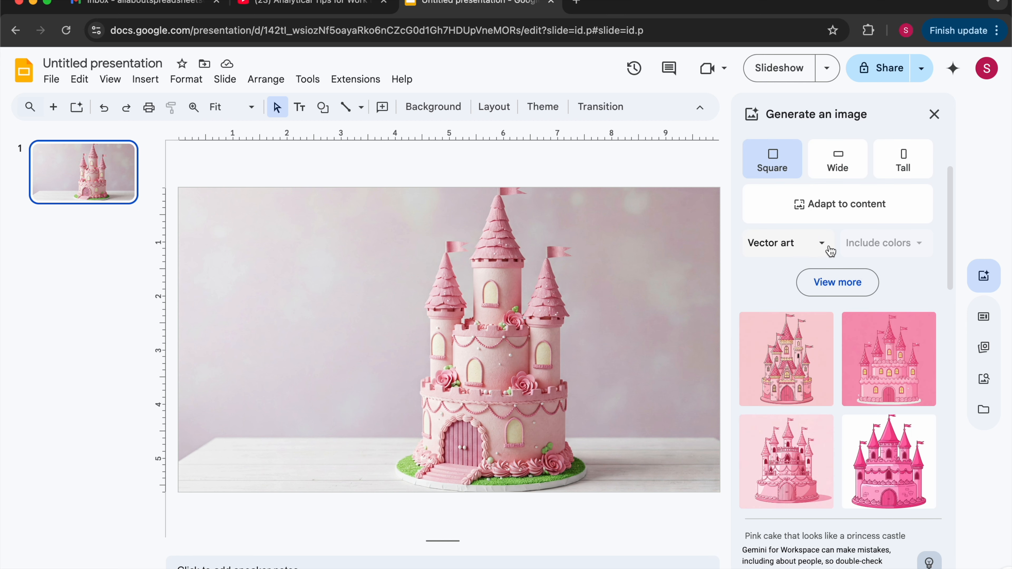
Change the style to Sketch and generate a square set of images from the castle cake prompt
{"action": "scroll", "coordinate": [866, 330], "scroll_direction": "down", "scroll_amount": 6}
{"action": "scroll", "coordinate": [865, 329], "scroll_direction": "down", "scroll_amount": 5}
{"action": "scroll", "coordinate": [864, 331], "scroll_direction": "down", "scroll_amount": 3}
{"action": "scroll", "coordinate": [865, 329], "scroll_direction": "up", "scroll_amount": 8}
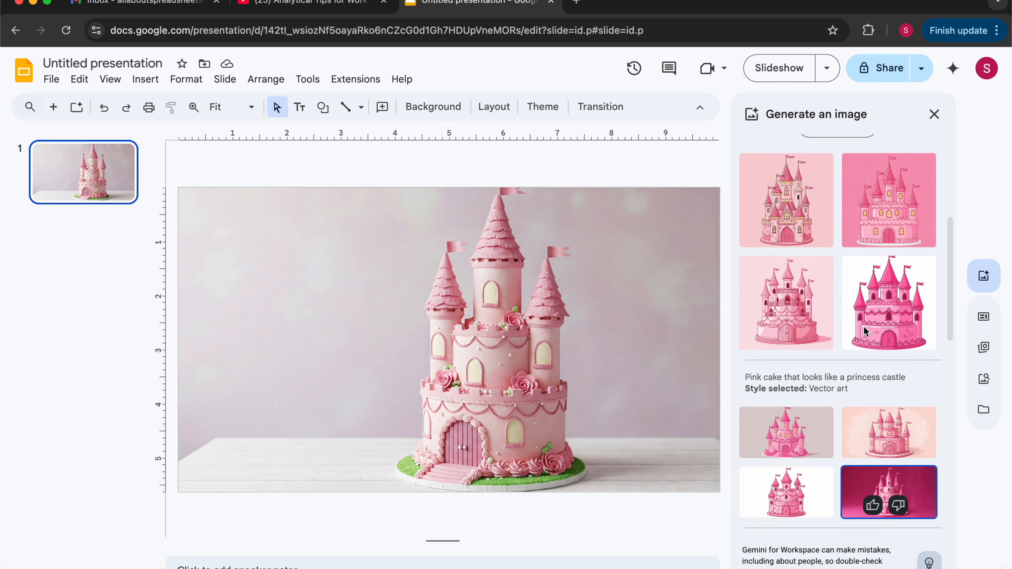
{"action": "scroll", "coordinate": [864, 329], "scroll_direction": "up", "scroll_amount": 3}
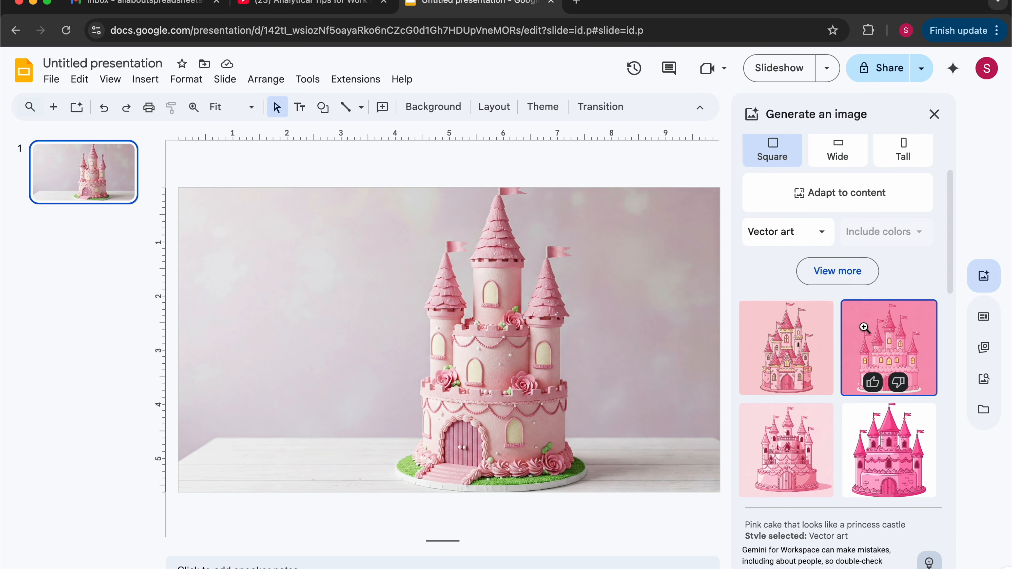
{"action": "scroll", "coordinate": [885, 284], "scroll_direction": "up", "scroll_amount": 2}
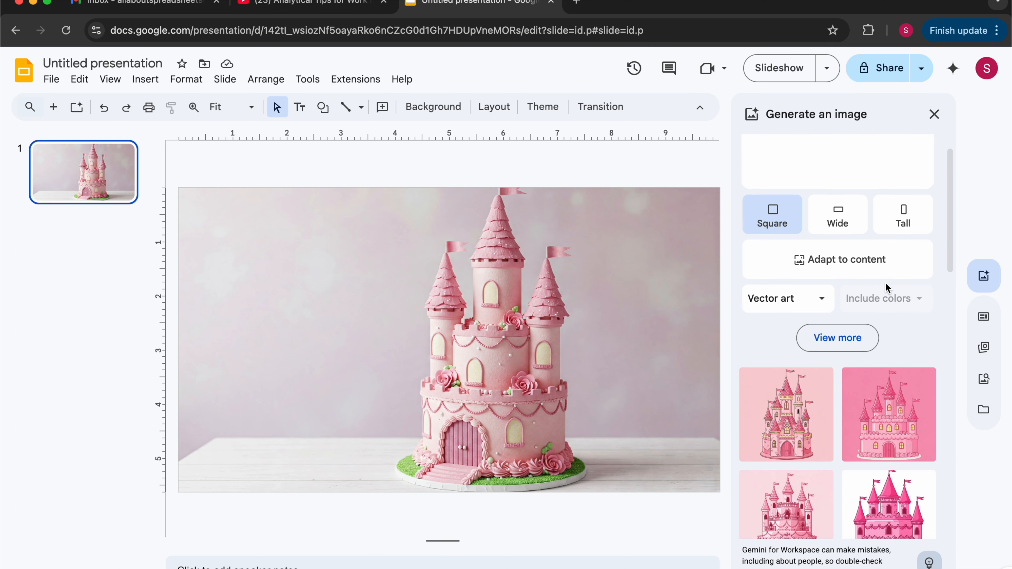
{"action": "left_click", "coordinate": [818, 306]}
{"action": "left_click", "coordinate": [810, 443]}
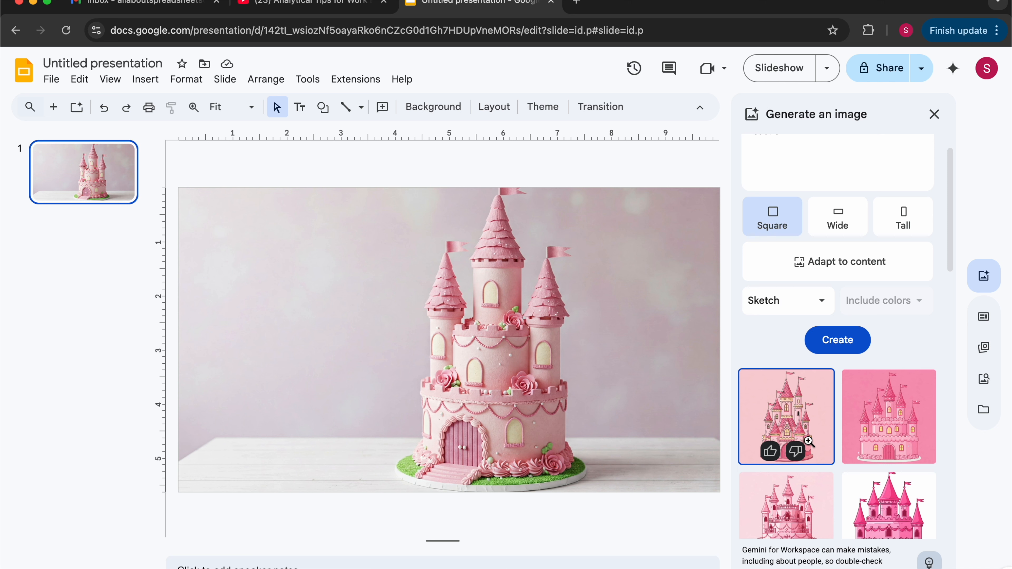
{"action": "left_click", "coordinate": [837, 340]}
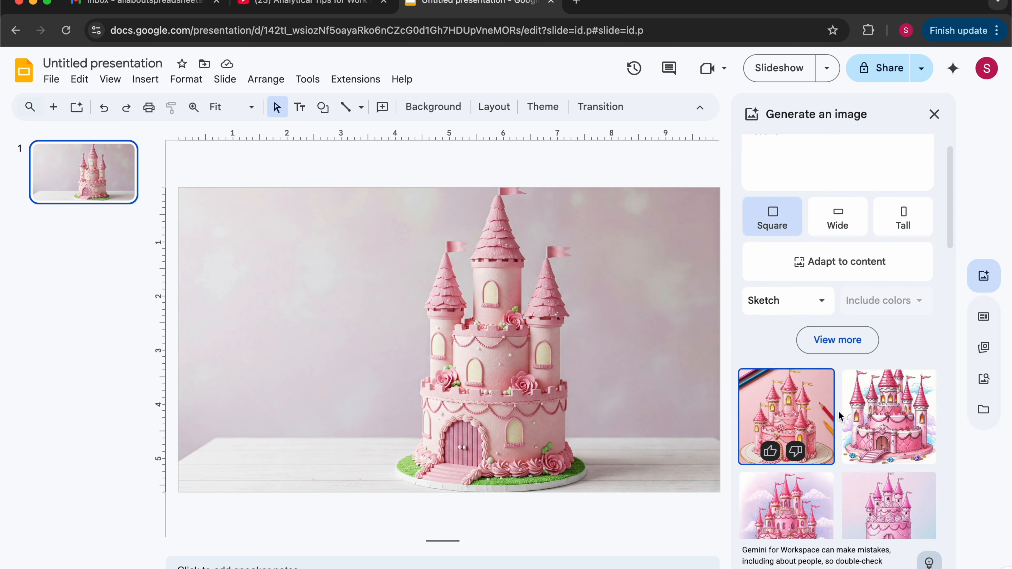
Change the style to Watercolor and generate another square set of castle cake images
{"action": "scroll", "coordinate": [925, 431], "scroll_direction": "down", "scroll_amount": 2}
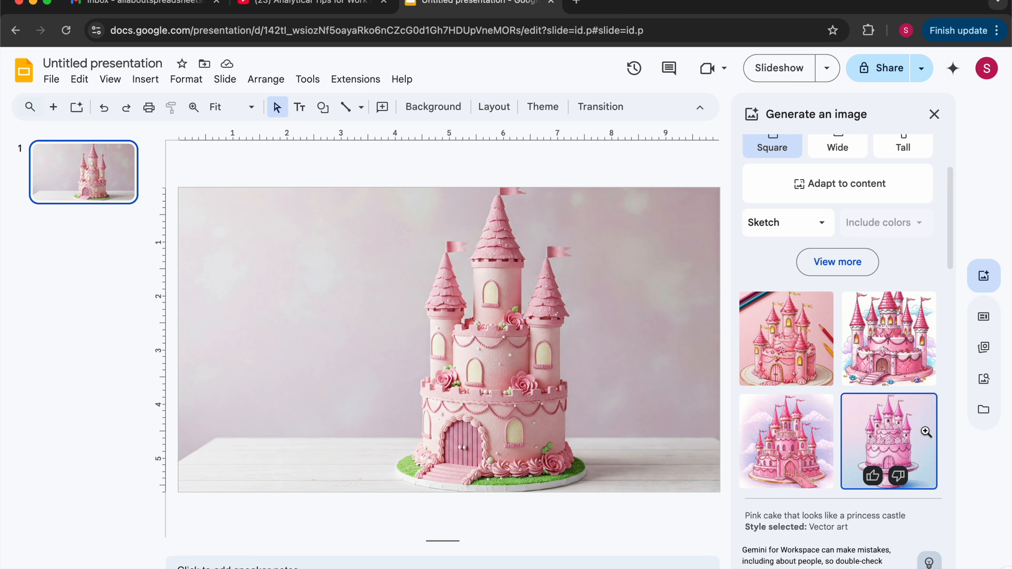
{"action": "scroll", "coordinate": [926, 432], "scroll_direction": "up", "scroll_amount": 1}
{"action": "left_click", "coordinate": [825, 262]}
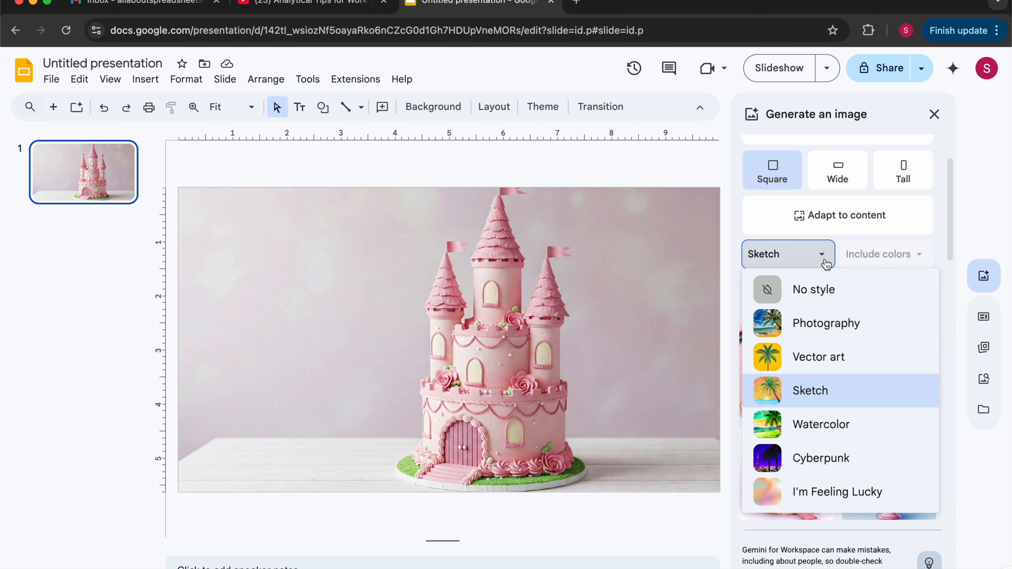
{"action": "left_click", "coordinate": [813, 427]}
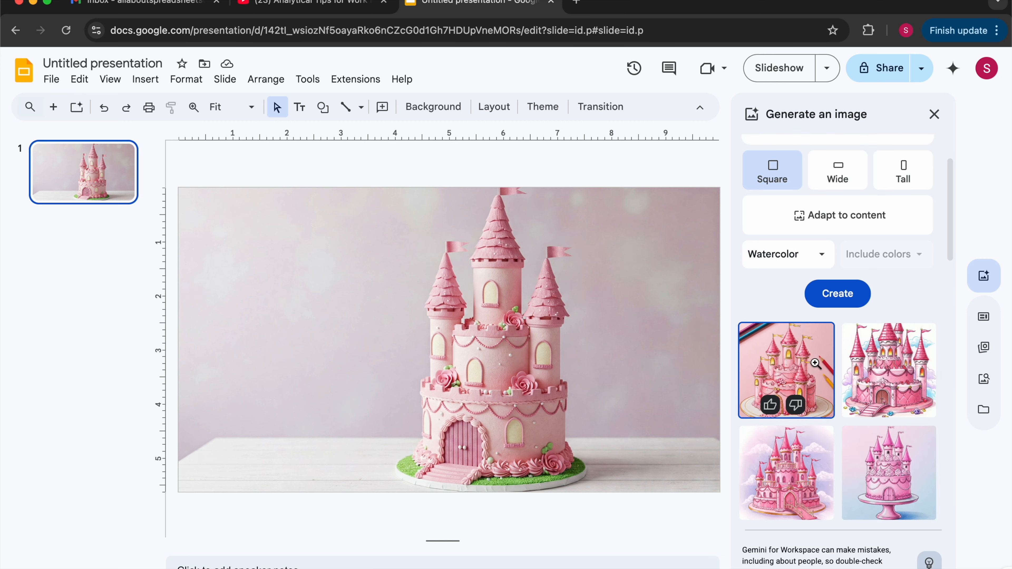
{"action": "left_click", "coordinate": [834, 300]}
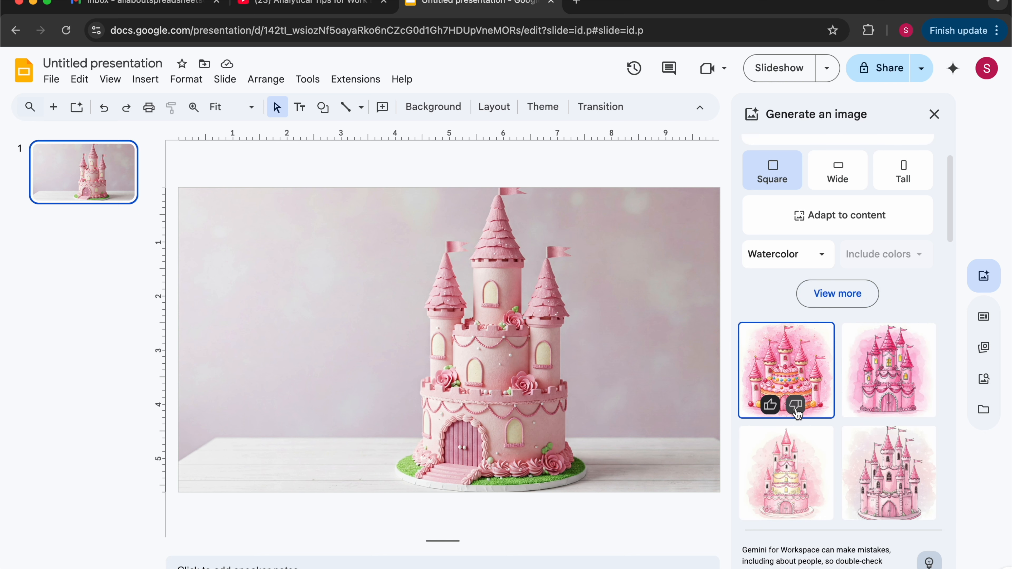
Compare the generated castle cake images across the Watercolor, Sketch, Vector art and No style sets
{"action": "scroll", "coordinate": [797, 414], "scroll_direction": "down", "scroll_amount": 5}
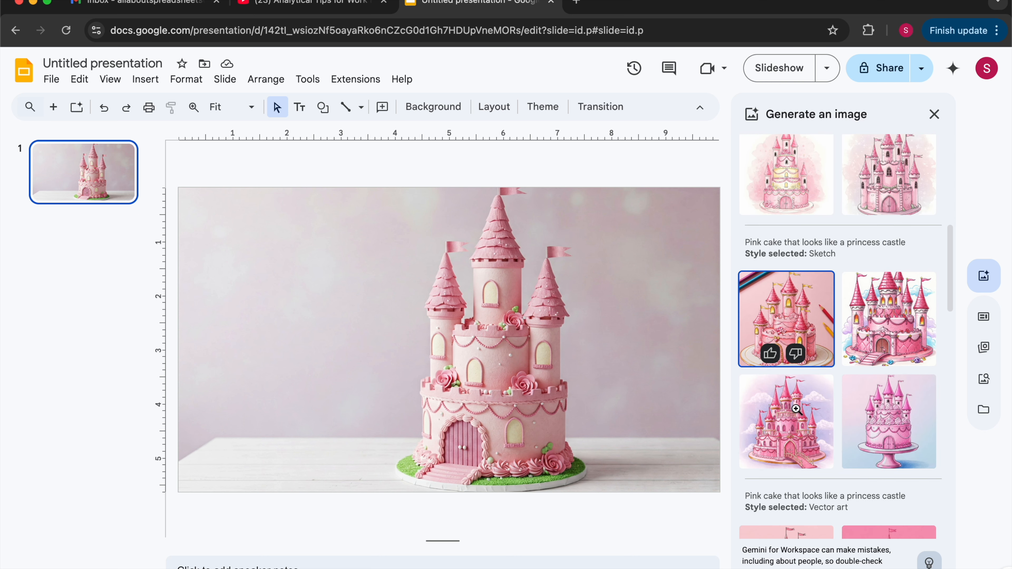
{"action": "scroll", "coordinate": [796, 409], "scroll_direction": "up", "scroll_amount": 10}
{"action": "scroll", "coordinate": [802, 373], "scroll_direction": "down", "scroll_amount": 5}
{"action": "scroll", "coordinate": [800, 376], "scroll_direction": "down", "scroll_amount": 2}
{"action": "scroll", "coordinate": [856, 394], "scroll_direction": "down", "scroll_amount": 3}
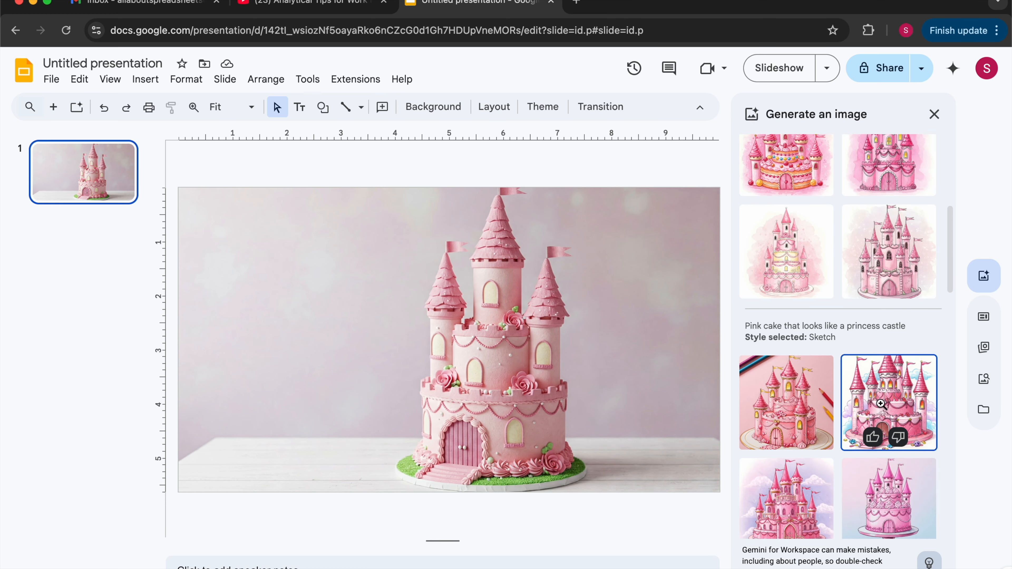
{"action": "scroll", "coordinate": [880, 404], "scroll_direction": "down", "scroll_amount": 2}
{"action": "scroll", "coordinate": [880, 404], "scroll_direction": "up", "scroll_amount": 4}
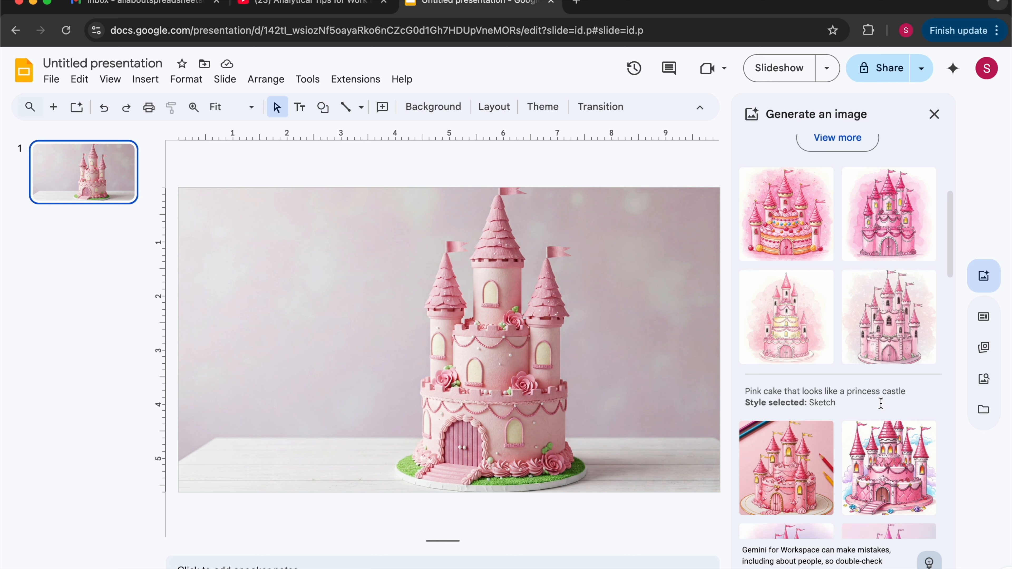
{"action": "scroll", "coordinate": [831, 402], "scroll_direction": "down", "scroll_amount": 5}
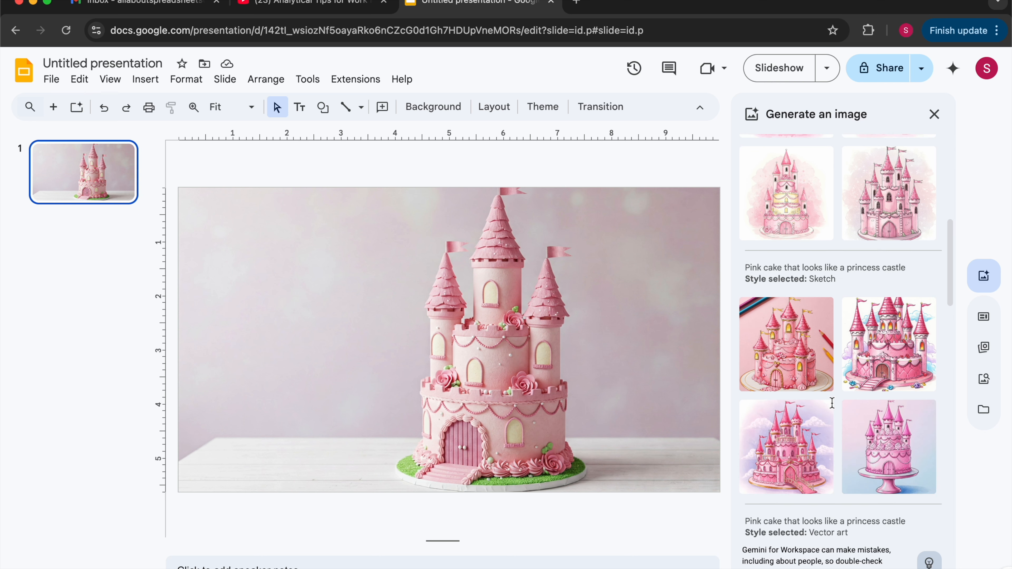
{"action": "scroll", "coordinate": [828, 391], "scroll_direction": "down", "scroll_amount": 6}
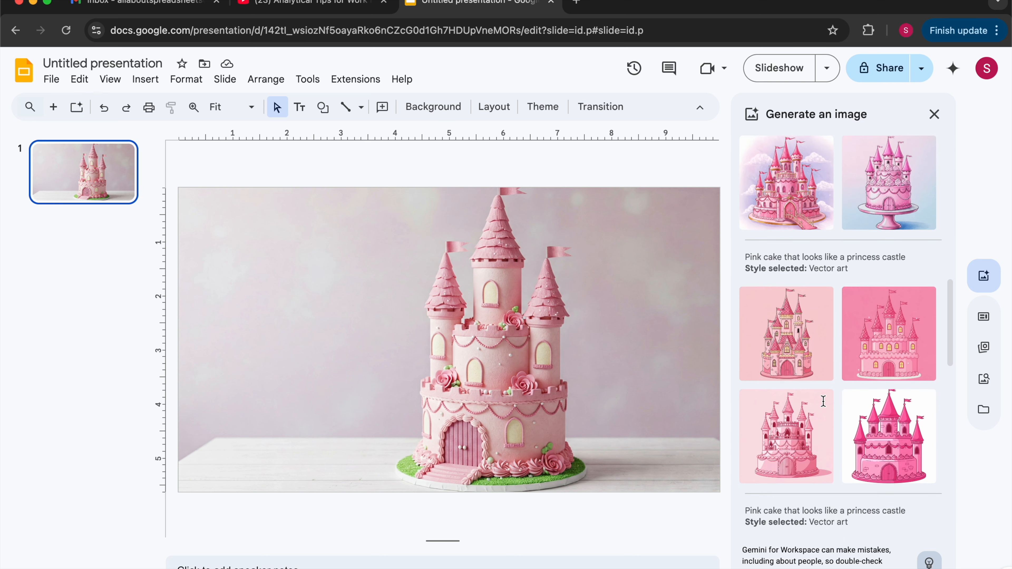
{"action": "scroll", "coordinate": [823, 362], "scroll_direction": "down", "scroll_amount": 5}
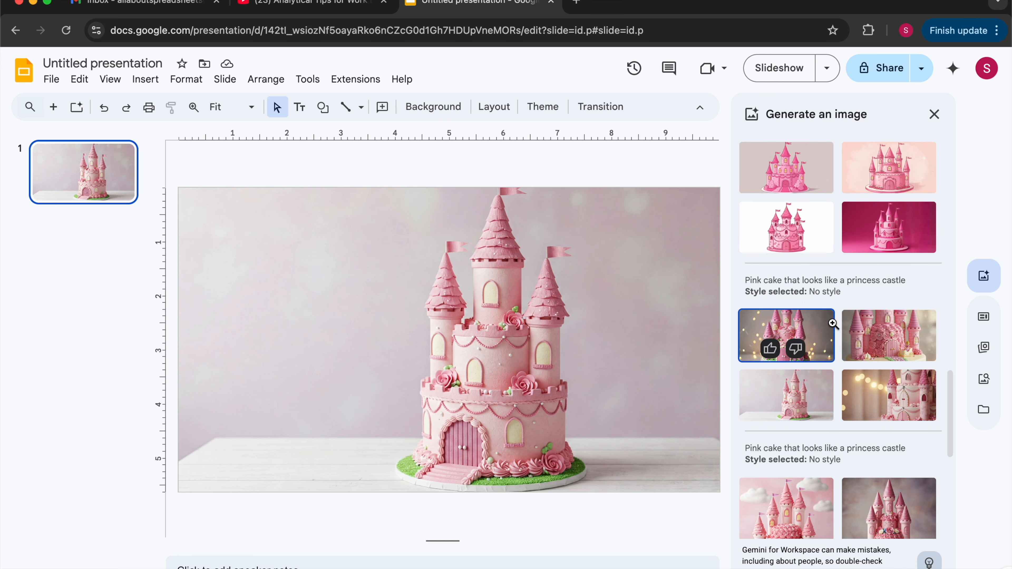
{"action": "scroll", "coordinate": [832, 322], "scroll_direction": "down", "scroll_amount": 5}
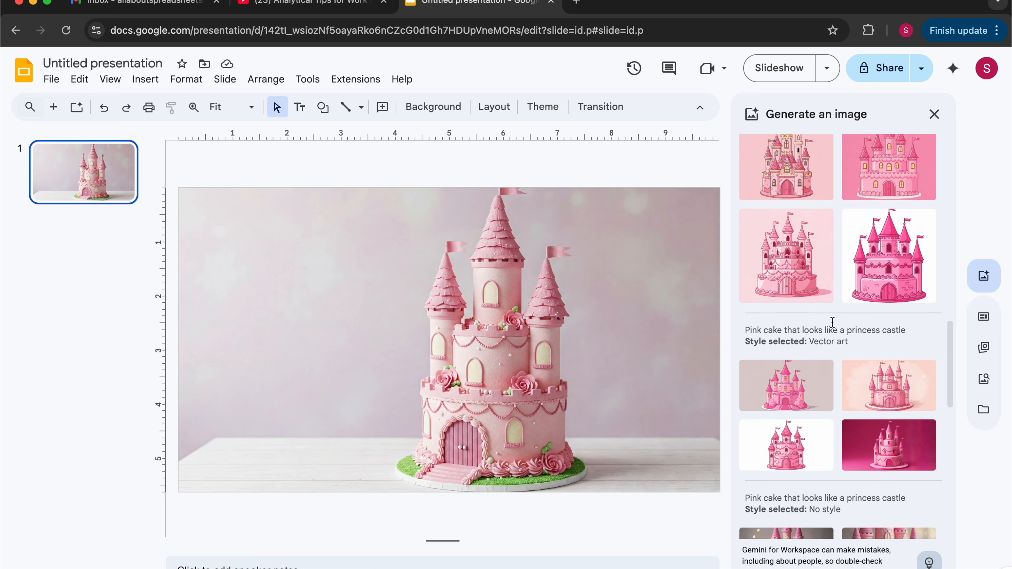
{"action": "scroll", "coordinate": [832, 322], "scroll_direction": "down", "scroll_amount": 10}
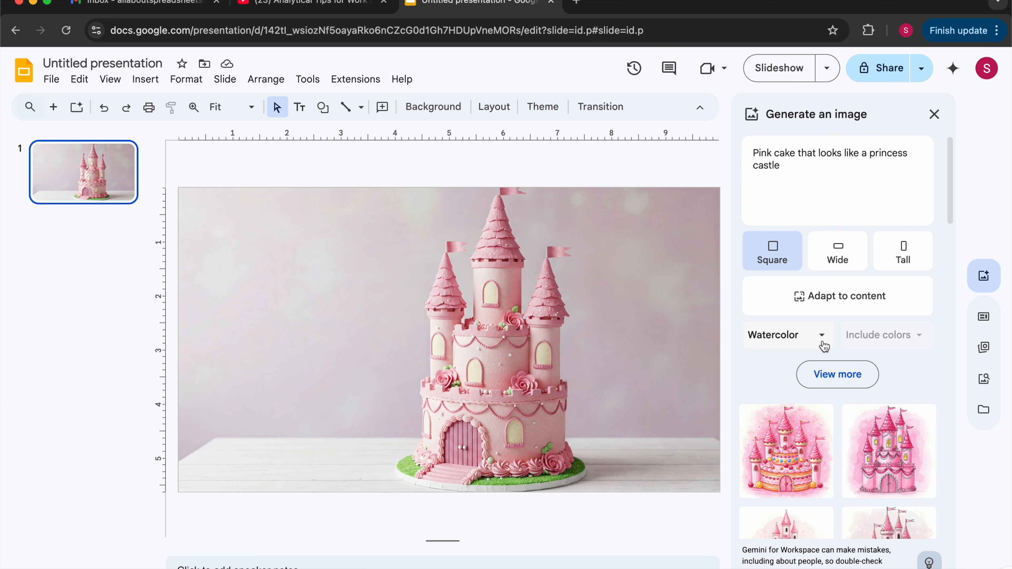
Change the style to Photography and generate a square set of images from the castle cake prompt
{"action": "left_click", "coordinate": [820, 340]}
{"action": "left_click", "coordinate": [827, 405]}
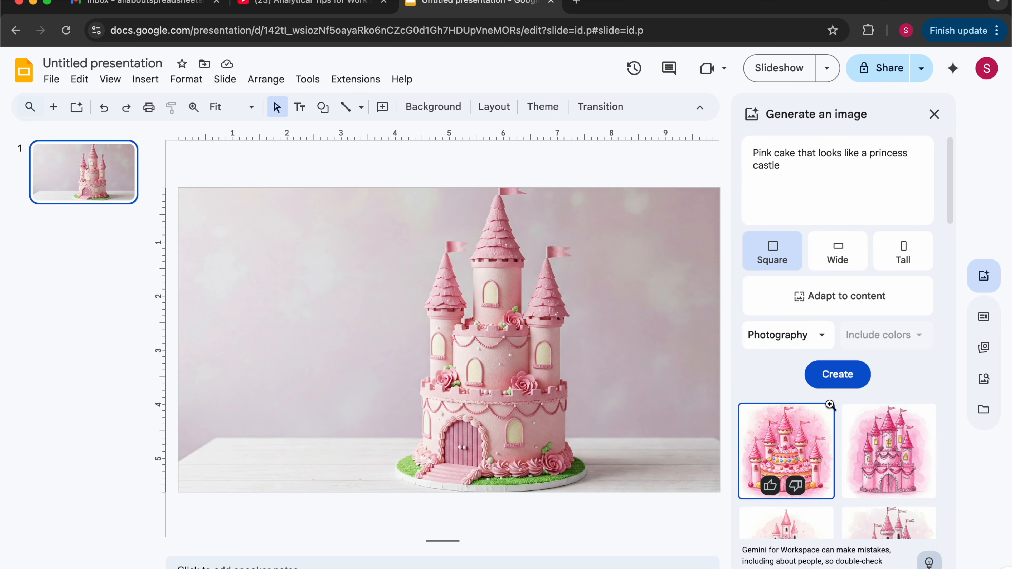
{"action": "left_click", "coordinate": [838, 376]}
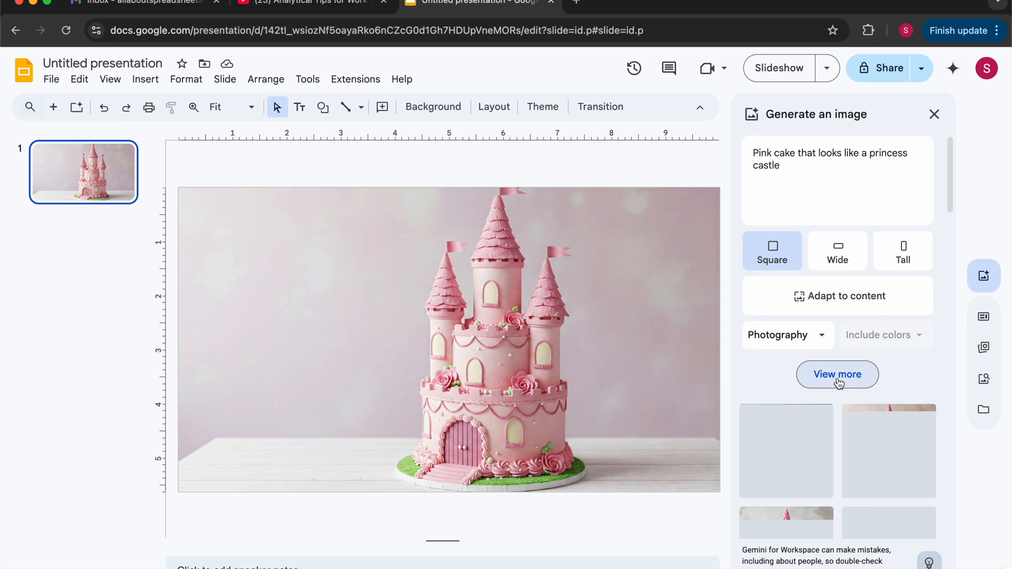
Preview the Photography castle cake images at larger size, starting with the fourth, and close the preview without inserting any
{"action": "scroll", "coordinate": [863, 386], "scroll_direction": "down", "scroll_amount": 5}
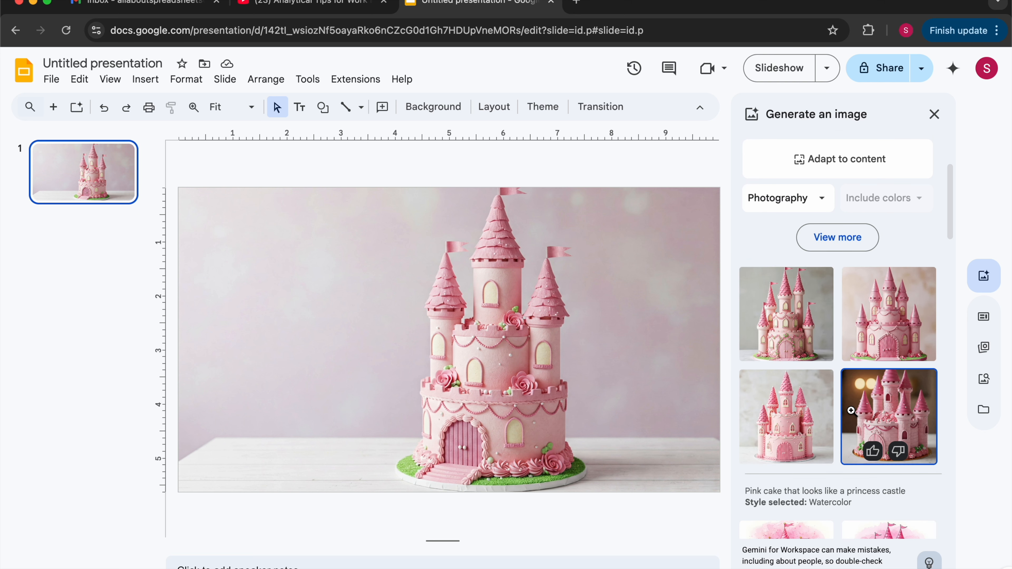
{"action": "left_click", "coordinate": [874, 407]}
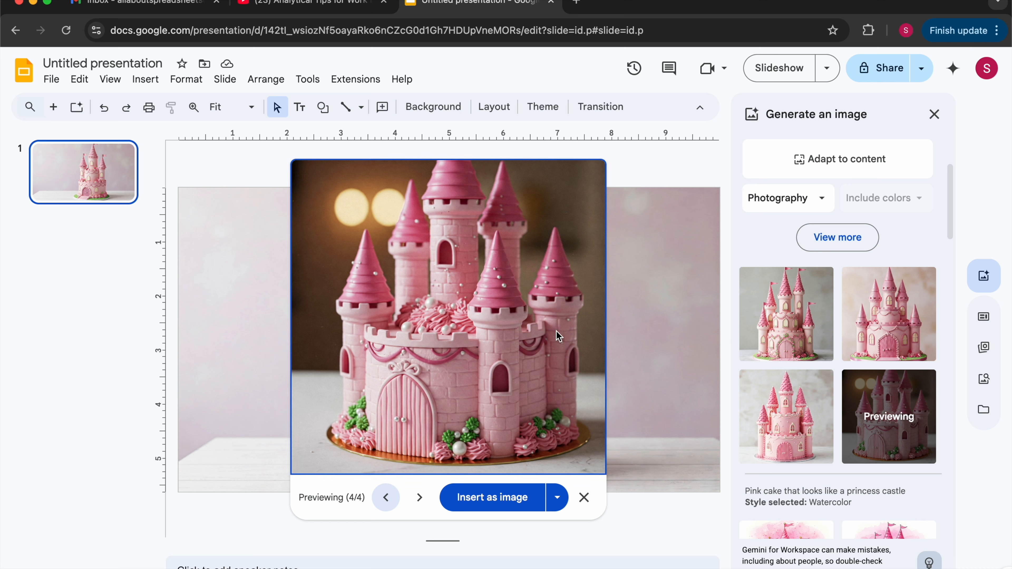
{"action": "left_click", "coordinate": [415, 497]}
{"action": "left_click", "coordinate": [416, 498]}
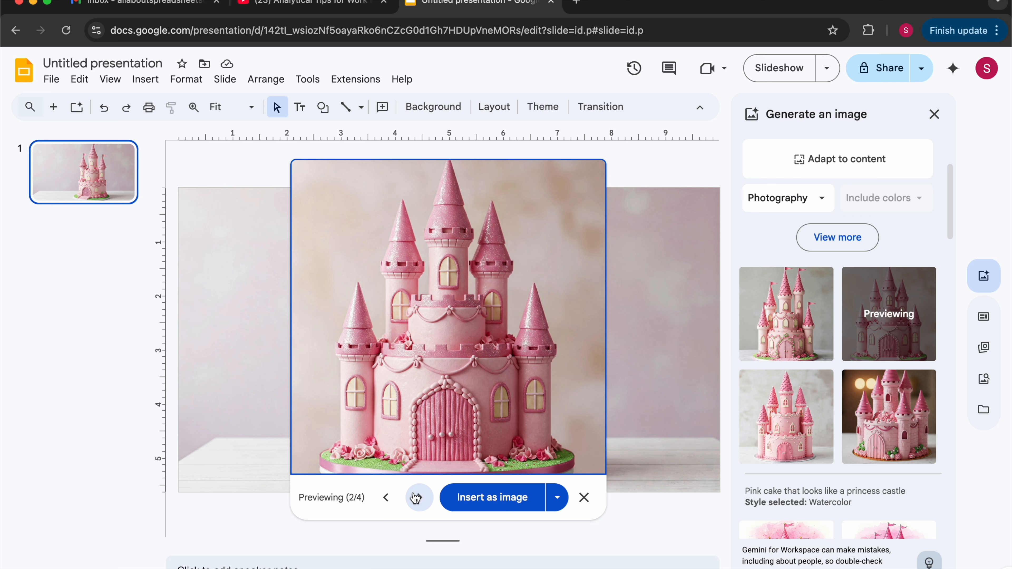
{"action": "left_click", "coordinate": [415, 498]}
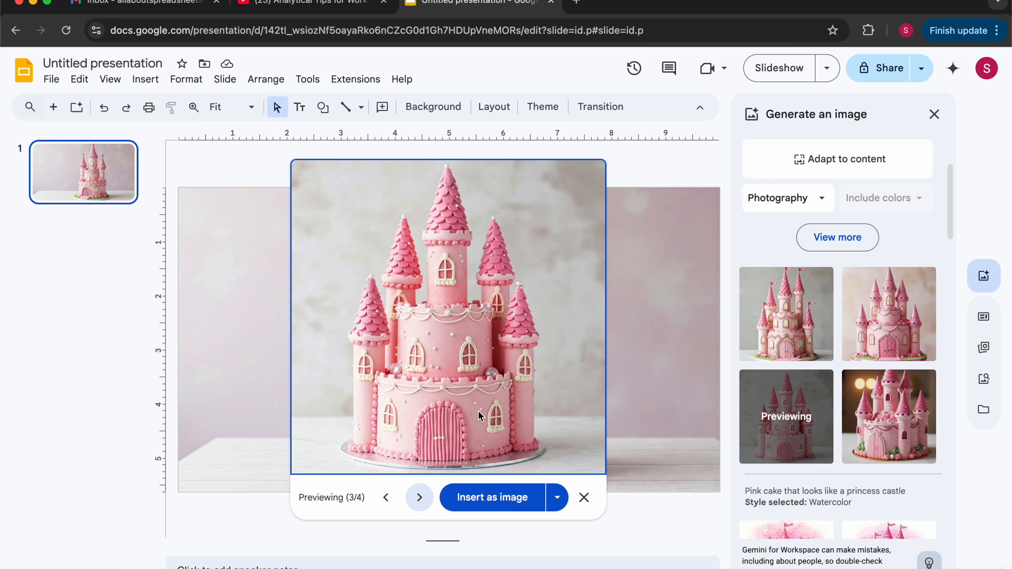
{"action": "left_click", "coordinate": [584, 498]}
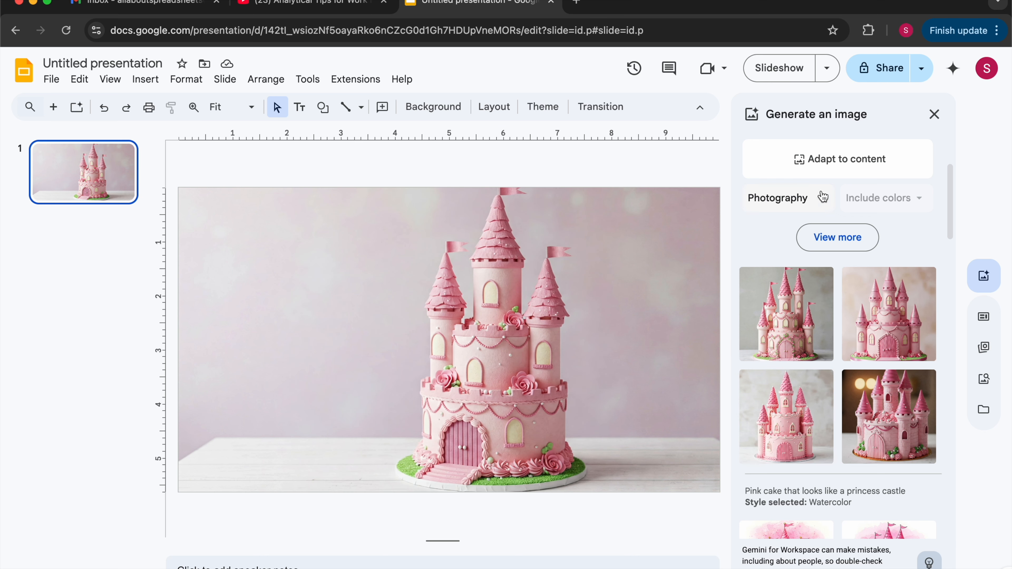
Change the style to I'm Feeling Lucky and generate a square set of images from the castle cake prompt
{"action": "left_click", "coordinate": [759, 197]}
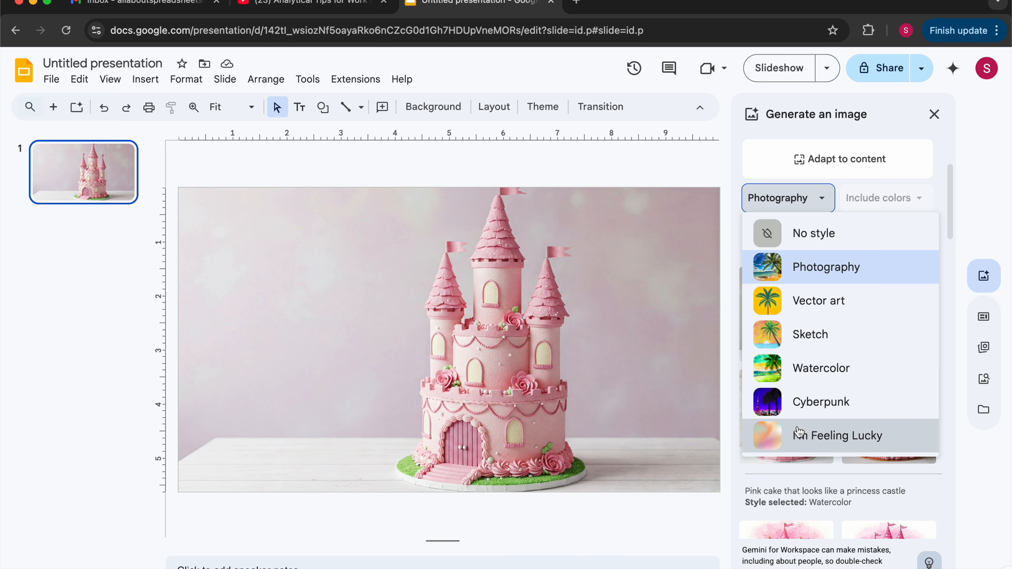
{"action": "left_click", "coordinate": [822, 435]}
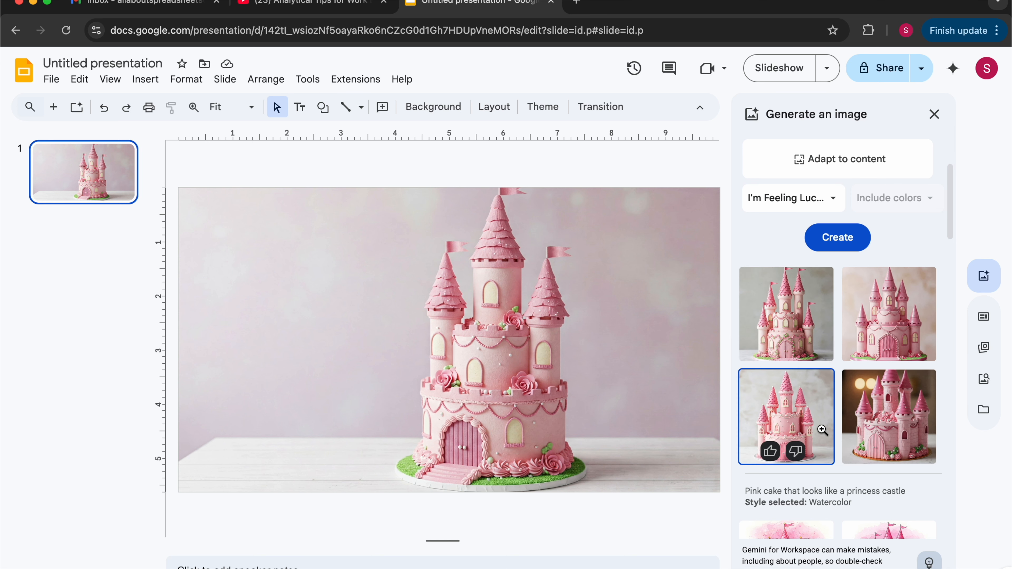
{"action": "left_click", "coordinate": [839, 239]}
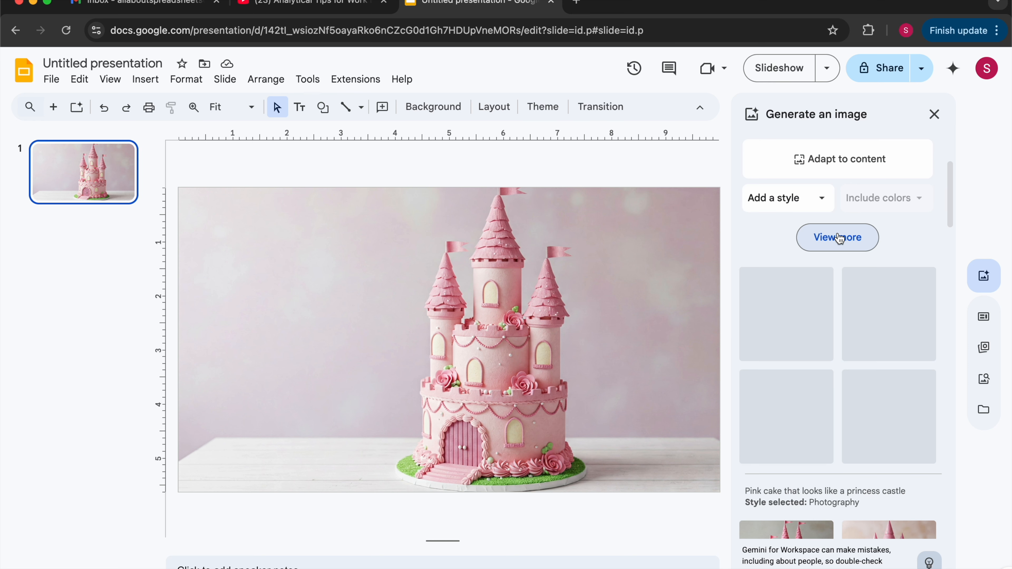
Examine the newly generated I'm Feeling Lucky castle cake images alongside the prompt, format and style settings
{"action": "scroll", "coordinate": [838, 238], "scroll_direction": "down", "scroll_amount": 5}
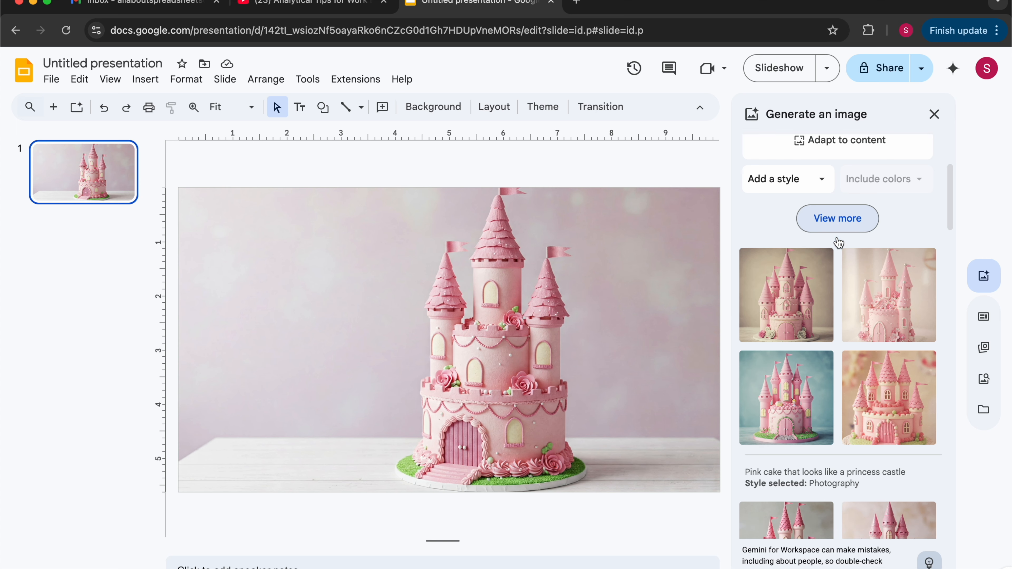
{"action": "scroll", "coordinate": [871, 295], "scroll_direction": "down", "scroll_amount": 2}
{"action": "scroll", "coordinate": [871, 295], "scroll_direction": "up", "scroll_amount": 6}
{"action": "scroll", "coordinate": [871, 295], "scroll_direction": "down", "scroll_amount": 1}
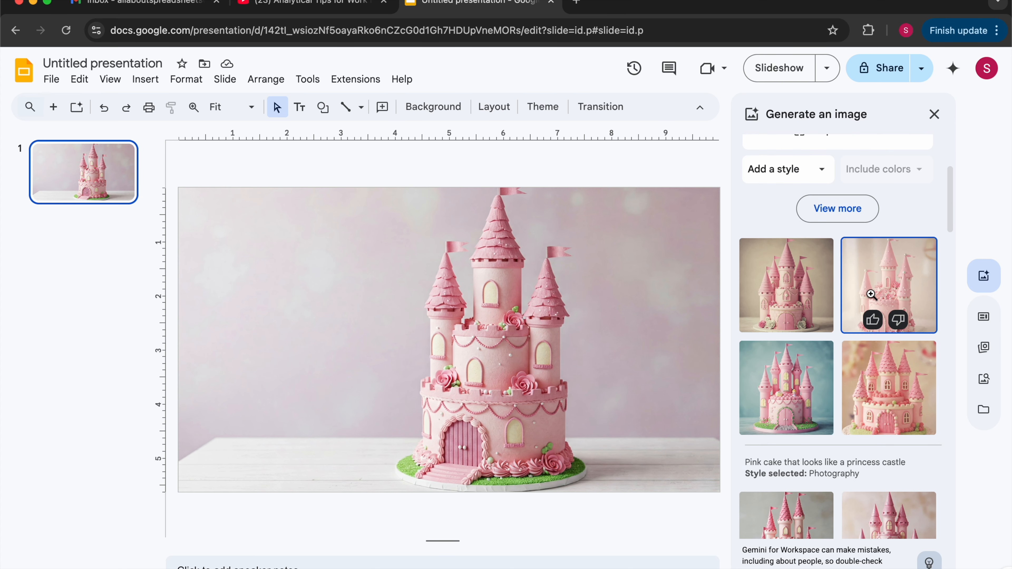
{"action": "scroll", "coordinate": [873, 315], "scroll_direction": "down", "scroll_amount": 1}
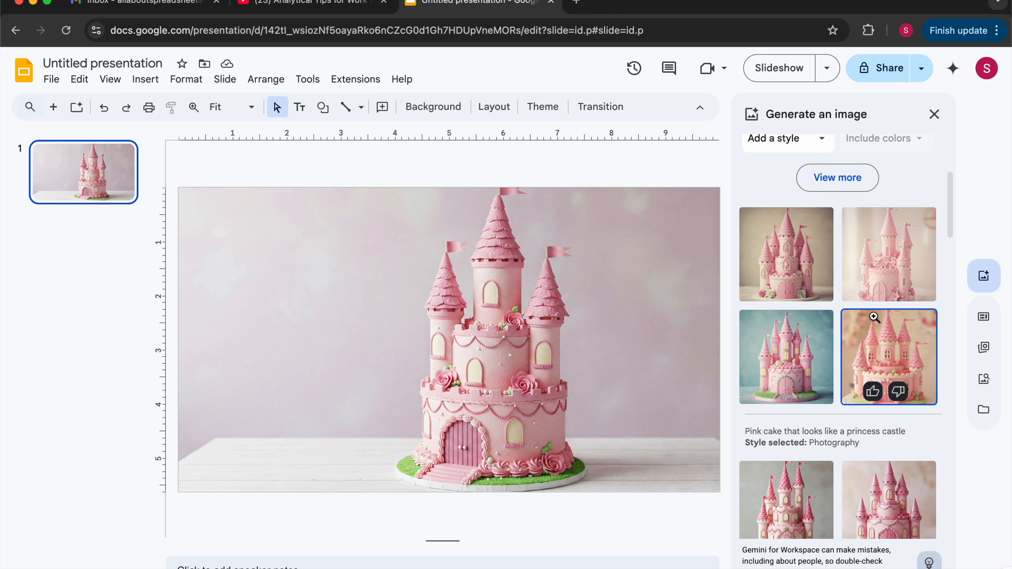
{"action": "scroll", "coordinate": [874, 317], "scroll_direction": "up", "scroll_amount": 3}
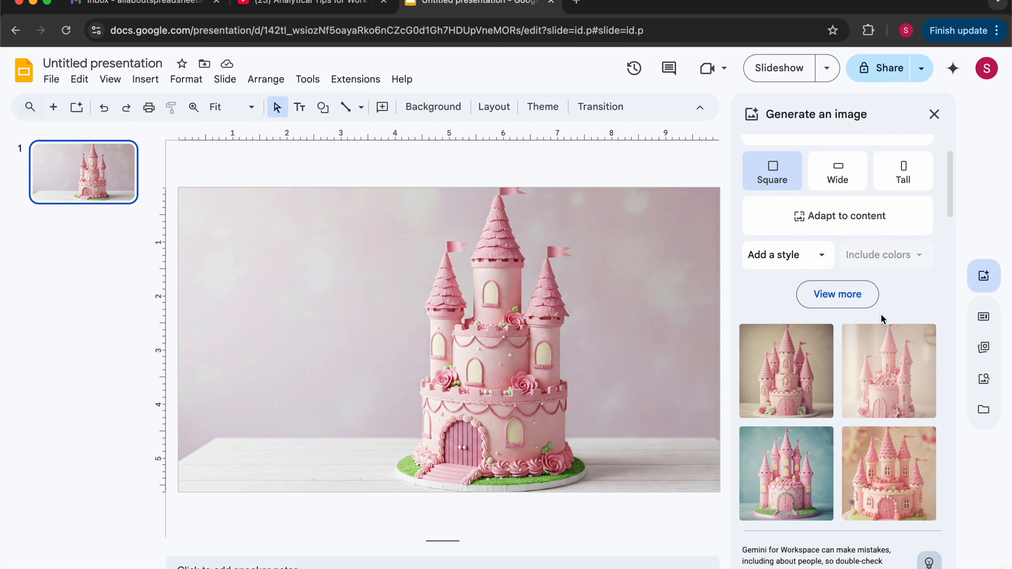
{"action": "scroll", "coordinate": [883, 315], "scroll_direction": "up", "scroll_amount": 3}
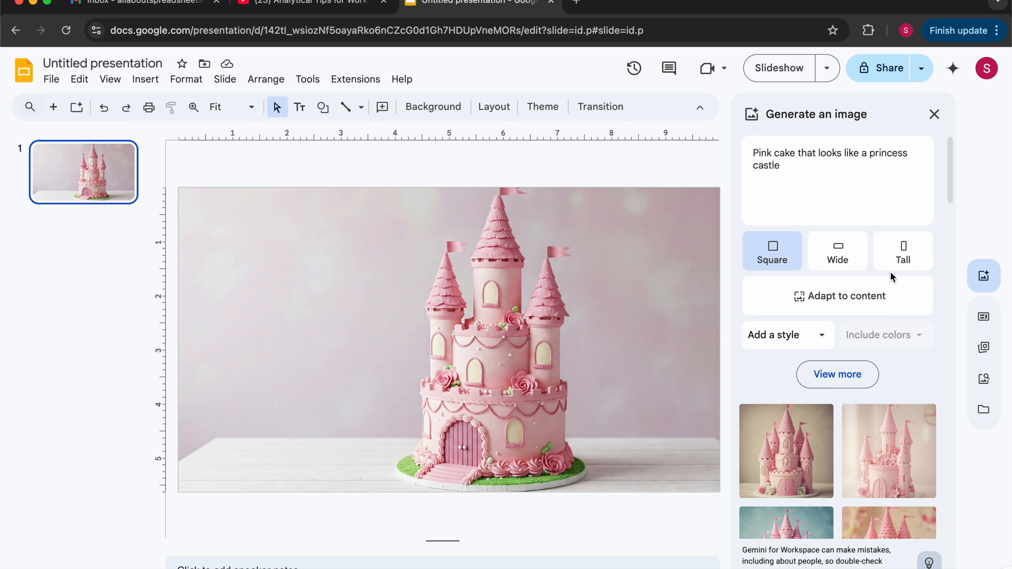
{"action": "scroll", "coordinate": [891, 273], "scroll_direction": "down", "scroll_amount": 7}
{"action": "scroll", "coordinate": [890, 273], "scroll_direction": "up", "scroll_amount": 8}
{"action": "scroll", "coordinate": [835, 379], "scroll_direction": "down", "scroll_amount": 3}
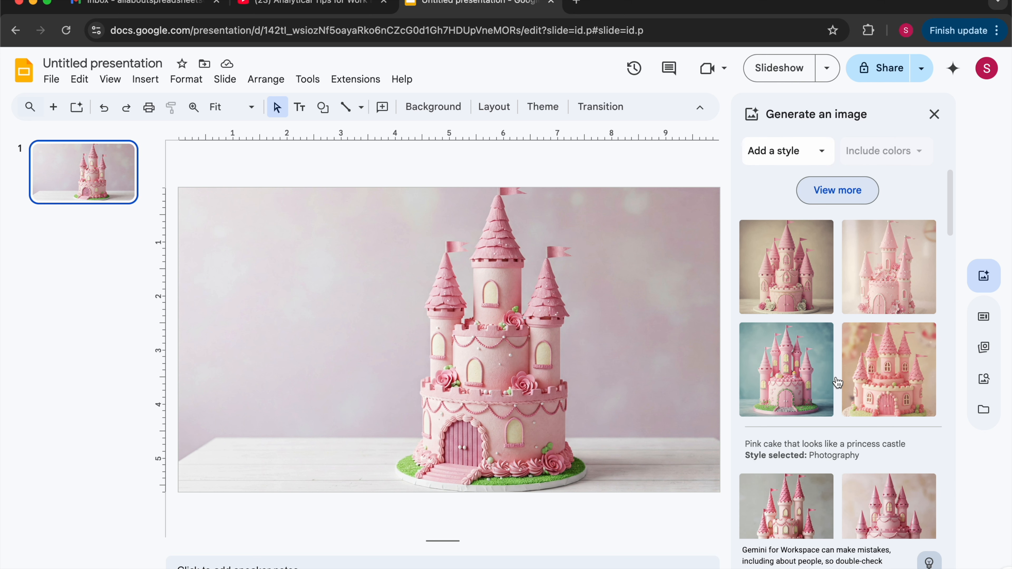
{"action": "scroll", "coordinate": [836, 382], "scroll_direction": "up", "scroll_amount": 5}
{"action": "scroll", "coordinate": [790, 382], "scroll_direction": "down", "scroll_amount": 1}
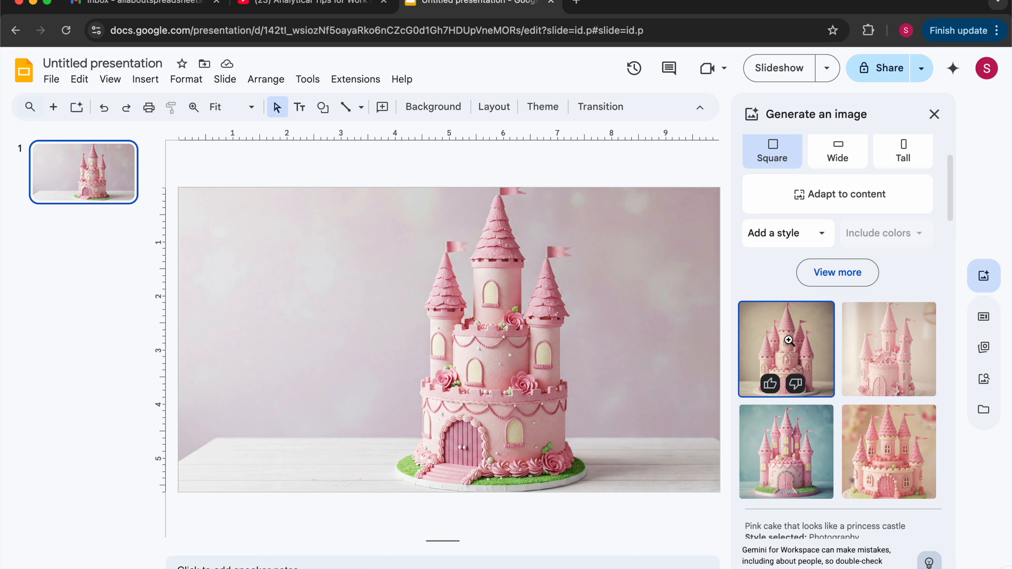
Preview the new castle cake images and insert the third one, with the teal background, on the slide as an image
{"action": "left_click", "coordinate": [788, 340]}
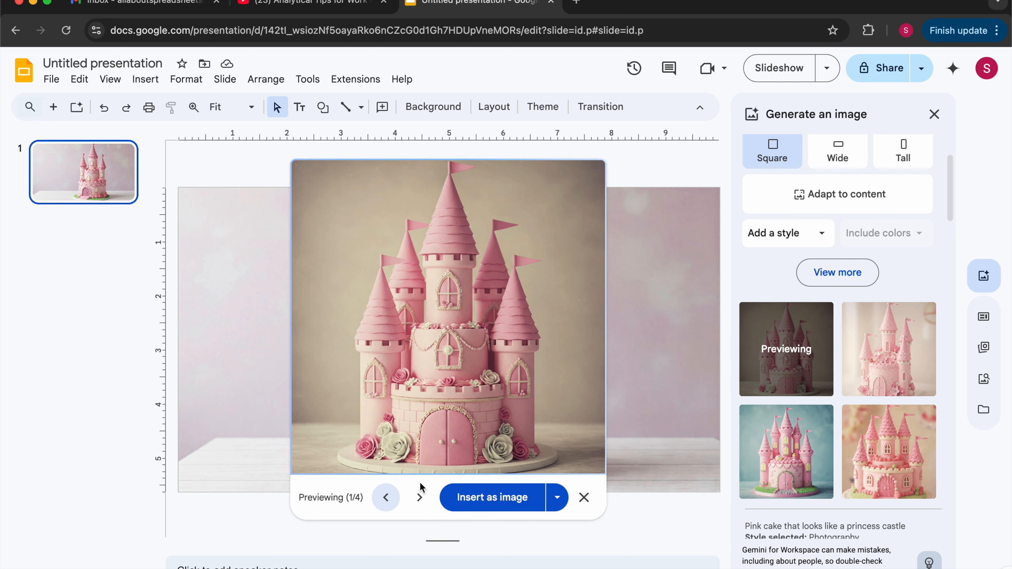
{"action": "left_click", "coordinate": [416, 497]}
{"action": "left_click", "coordinate": [417, 496]}
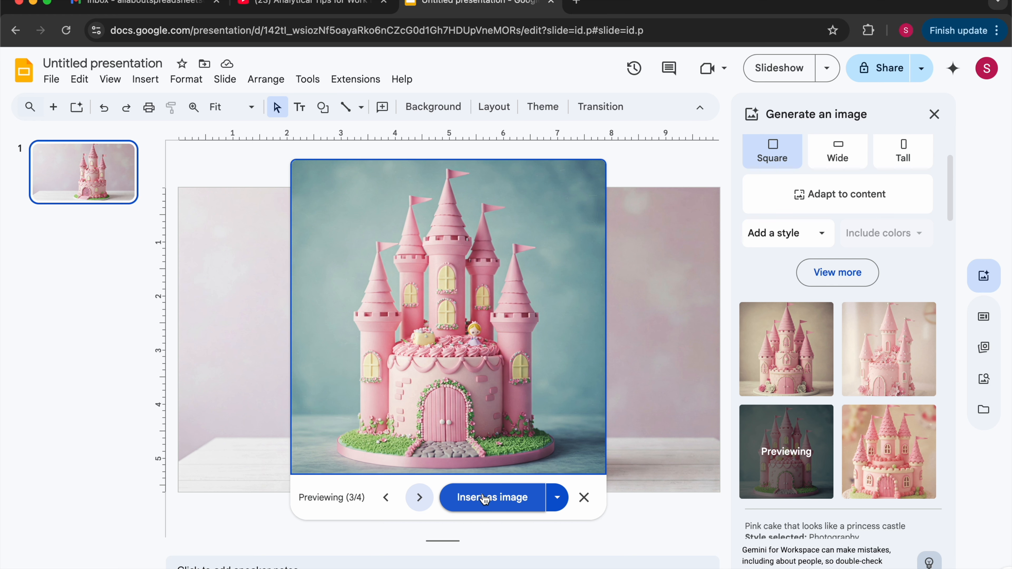
{"action": "left_click", "coordinate": [558, 499]}
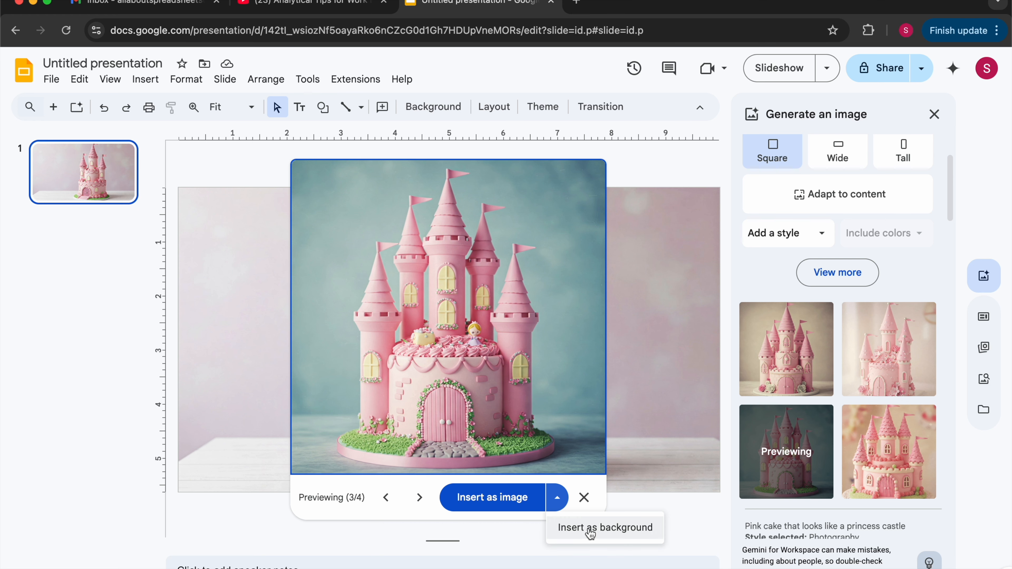
{"action": "left_click", "coordinate": [493, 499]}
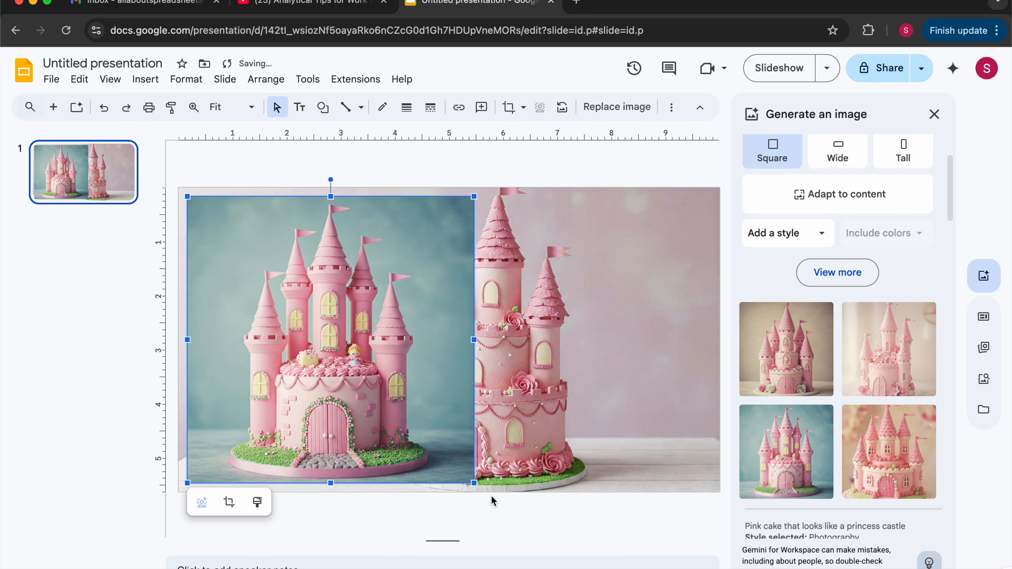